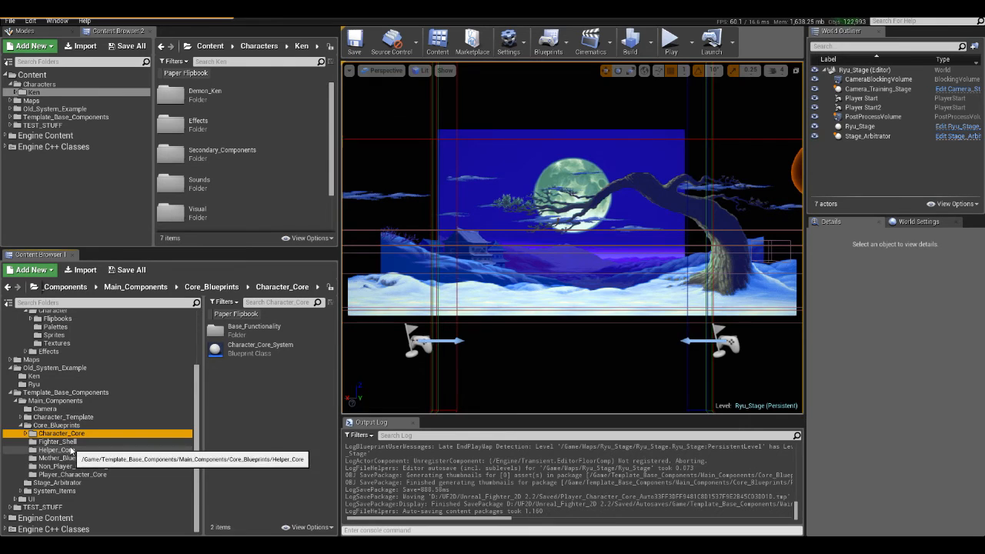
- Open the Character_Core_System blueprint, view its Collision System graph, and close the blueprint
double_click(251, 351)
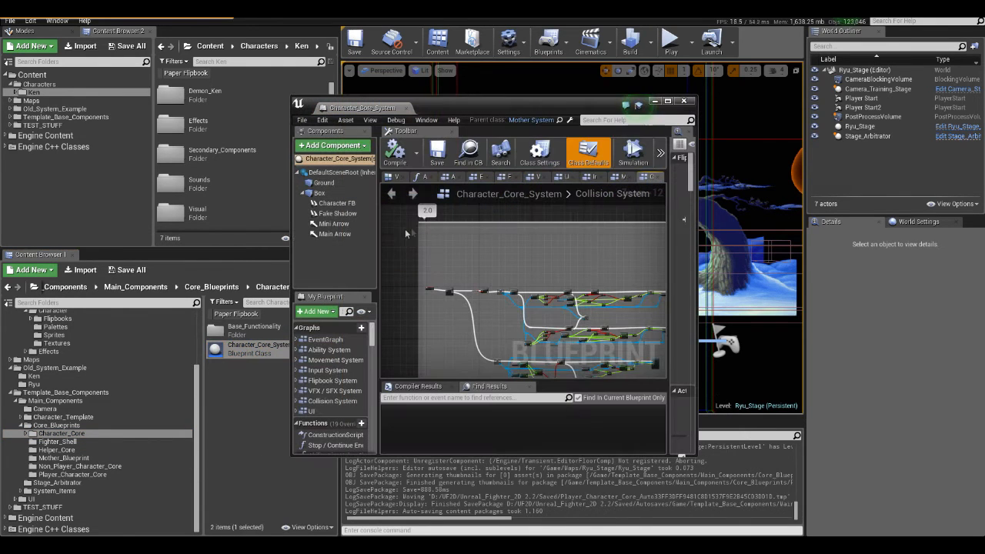
double_click(455, 103)
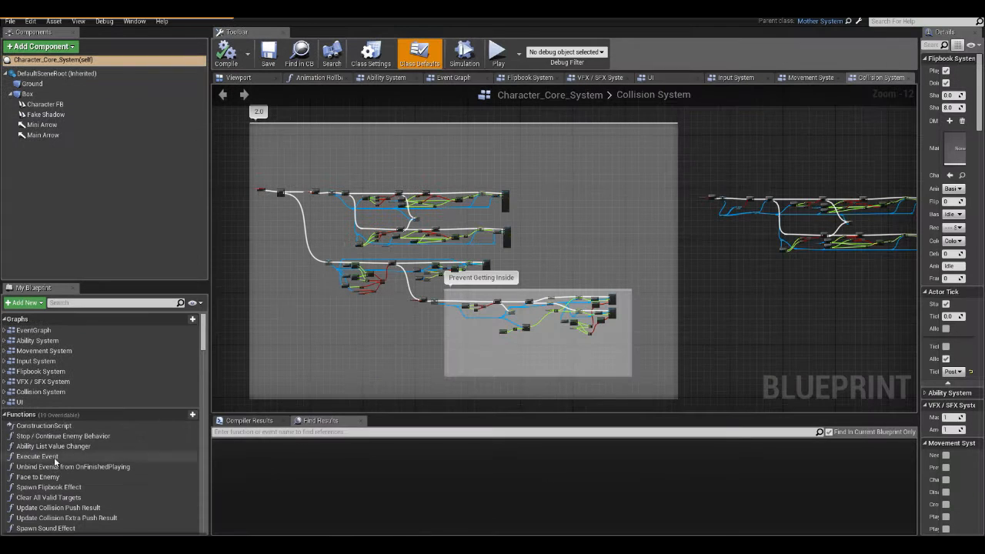
double_click(40, 391)
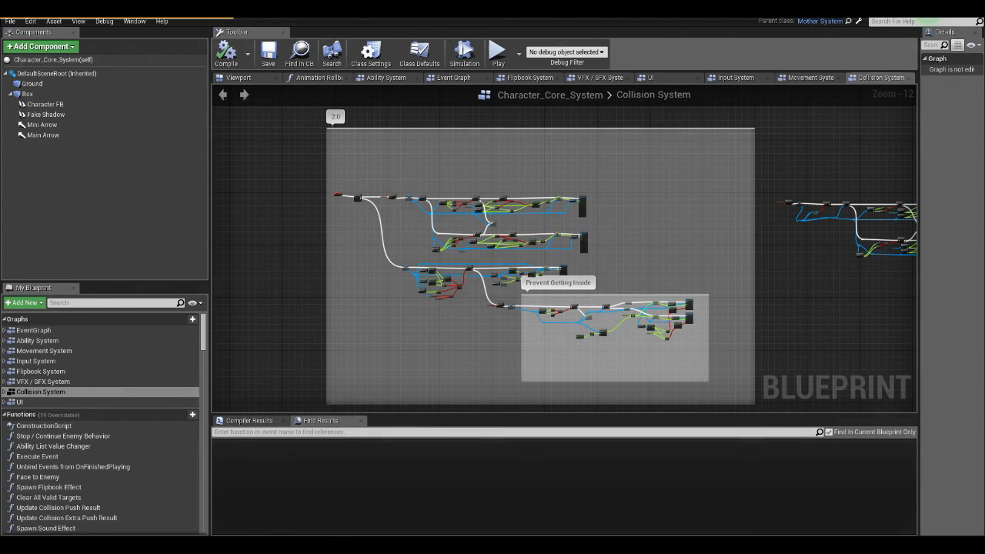
left_click_drag(466, 9, 471, 90)
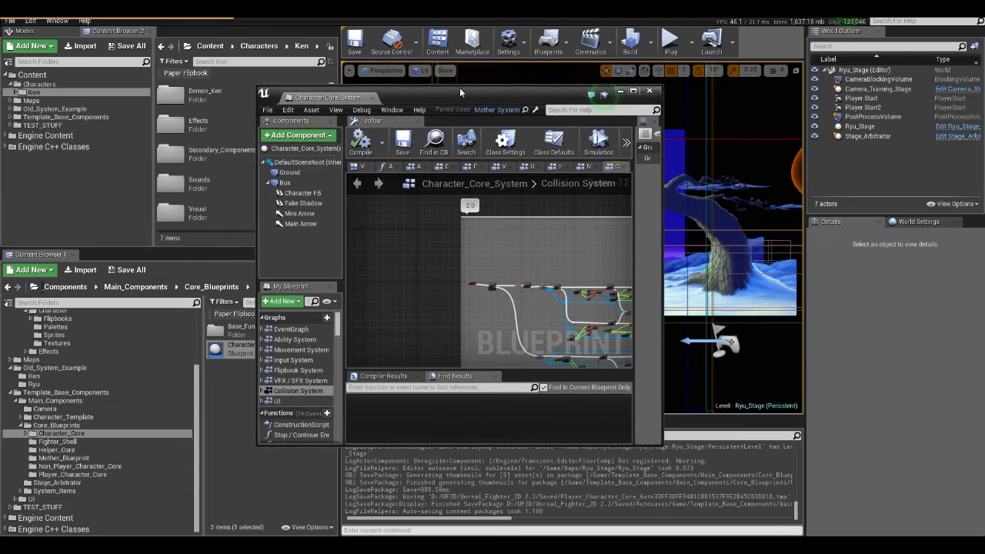
left_click(652, 92)
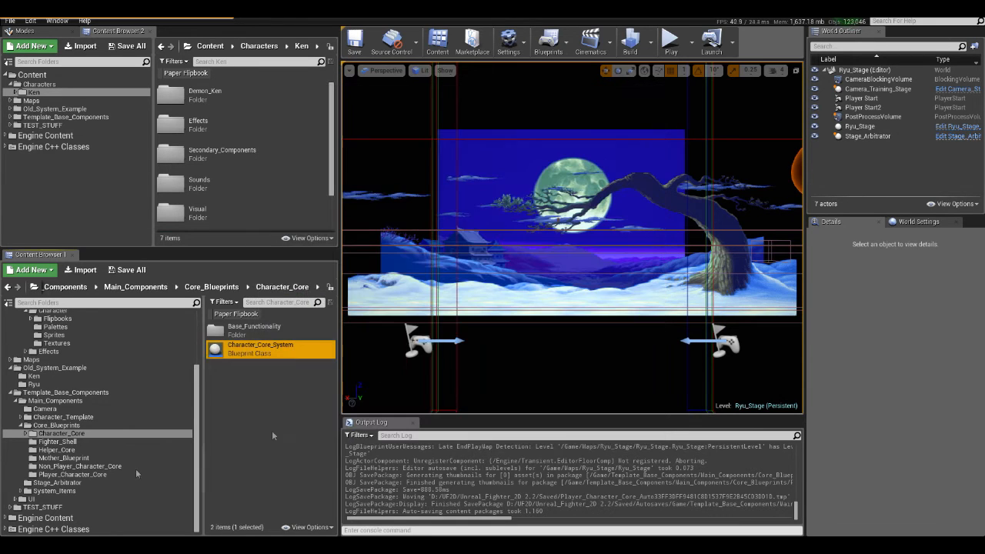
- Open the Core_System_Ken blueprint from the Characters/Ken folder in a maximized editor window
scroll(93, 368, "up", 5)
left_click(76, 335)
double_click(247, 424)
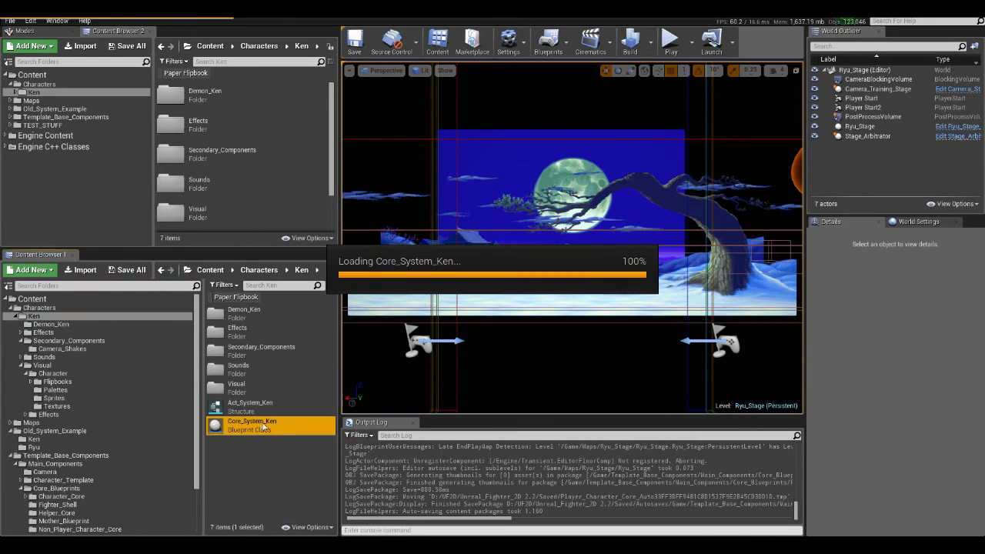
double_click(434, 97)
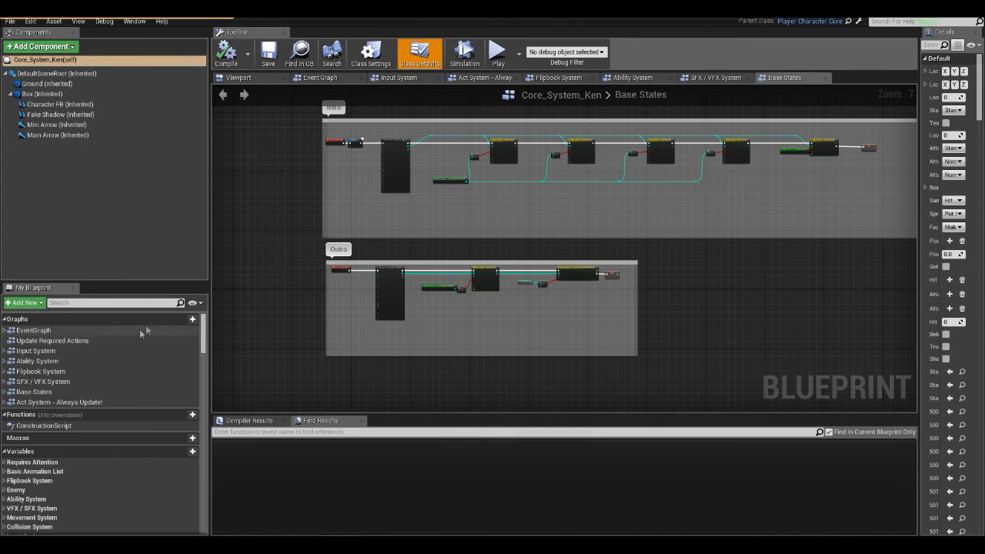
- Add an event graph named "Collision System - Special" to the Core_System_Ken blueprint
left_click(193, 318)
type("Collision ")
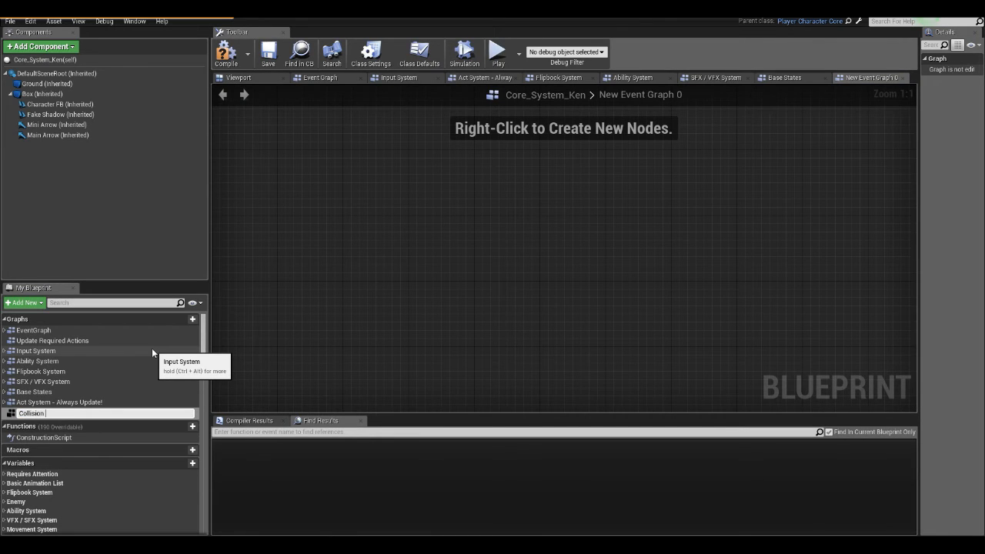
type("System - Special")
key("Return")
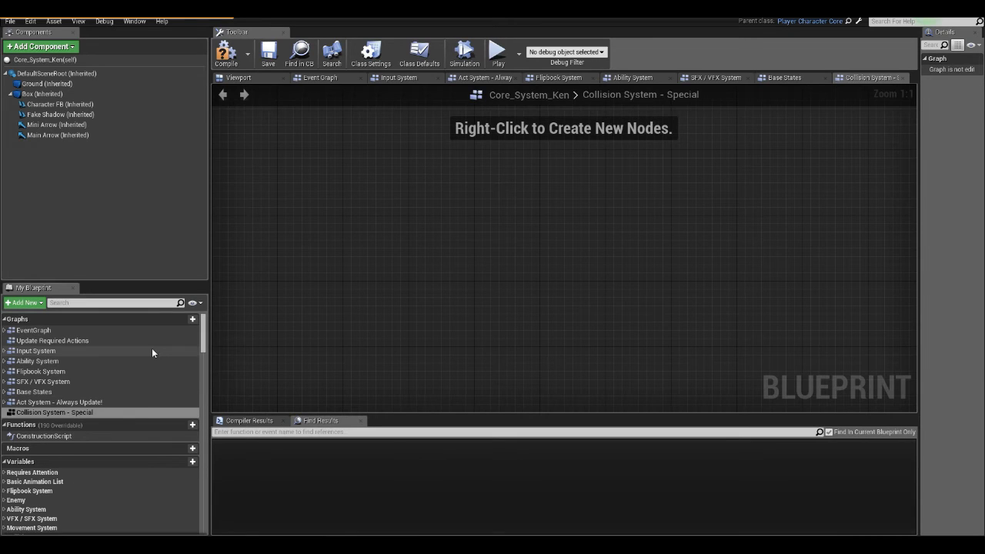
- Add a Print String node to the empty Collision System - Special graph
right_click(414, 182)
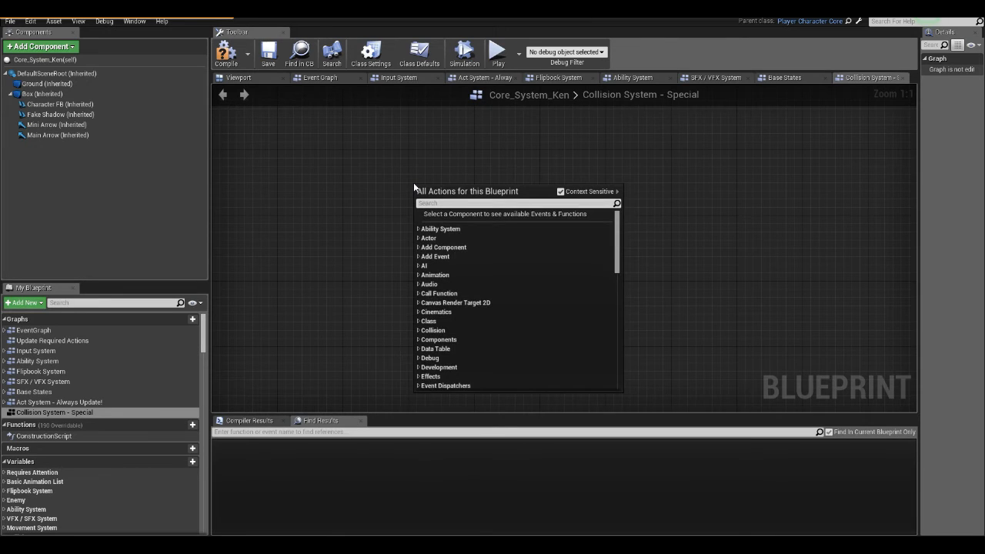
type("print string")
key("Return")
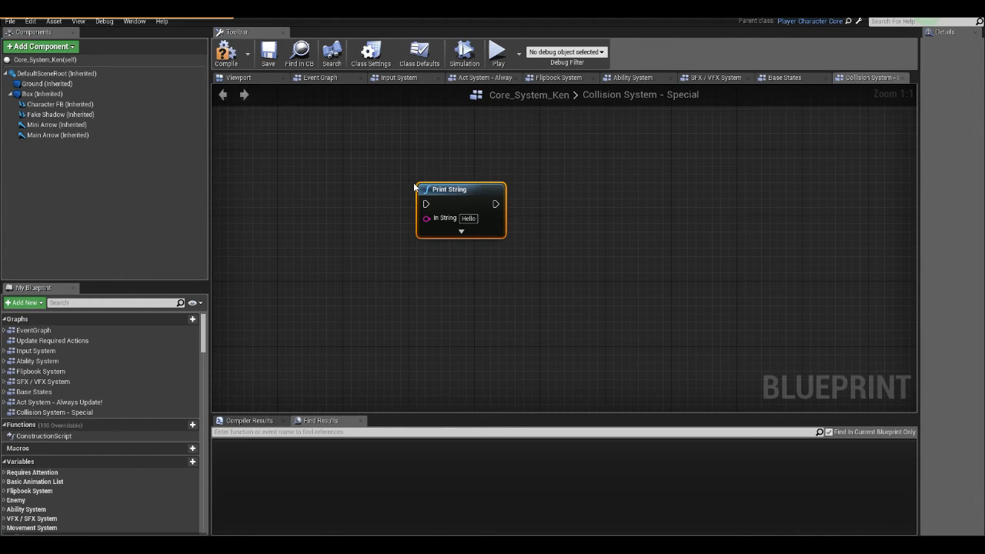
- Delete the Print String node and the Collision System - Special graph, and restore the blueprint window to its smaller size
left_click(378, 234)
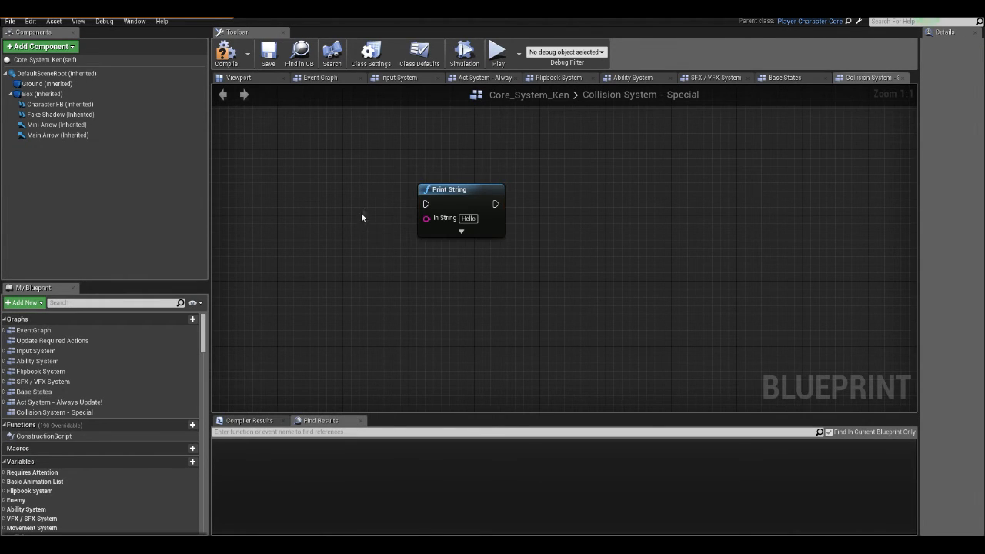
left_click_drag(364, 205, 548, 311)
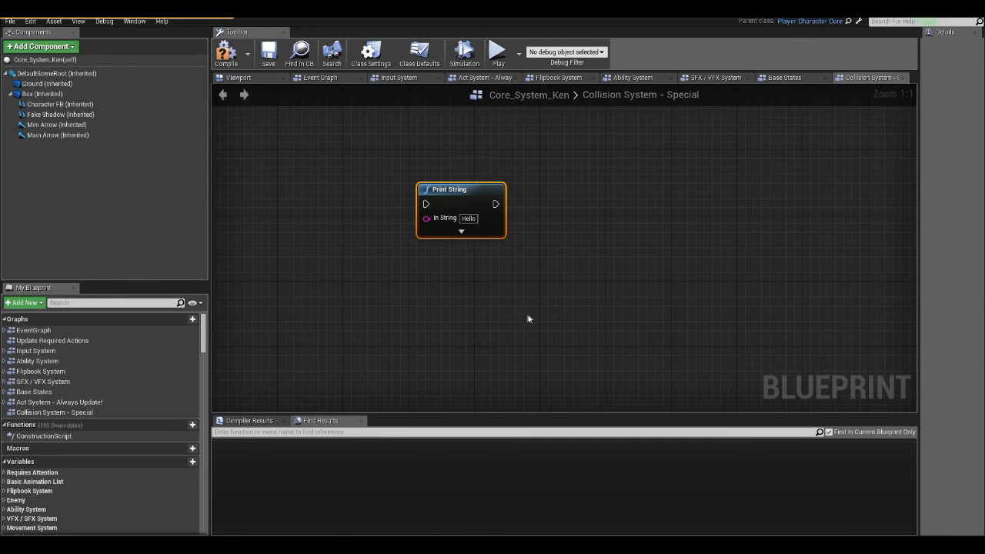
key("Delete")
left_click(161, 413)
key("Delete")
left_click_drag(476, 8, 462, 93)
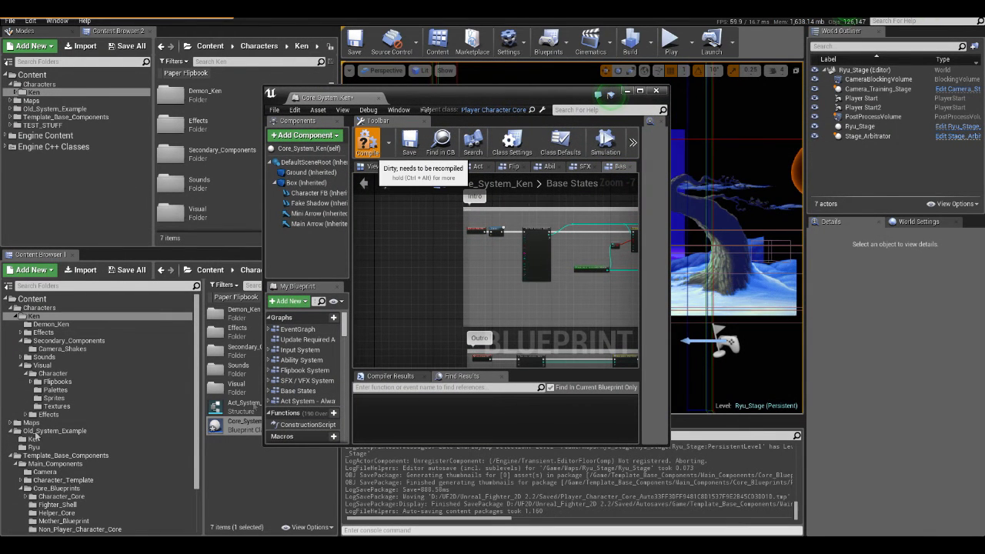
left_click(323, 545)
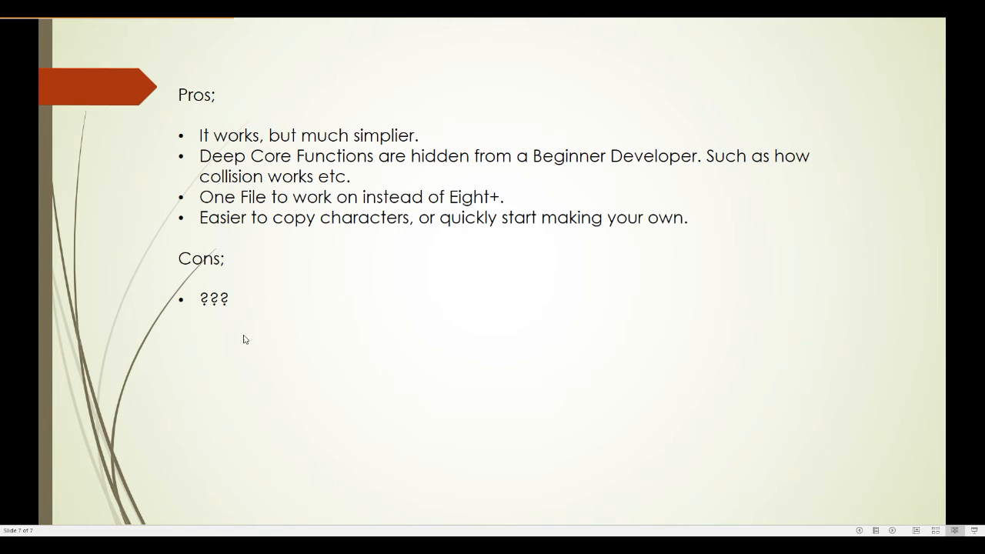
left_click(280, 306)
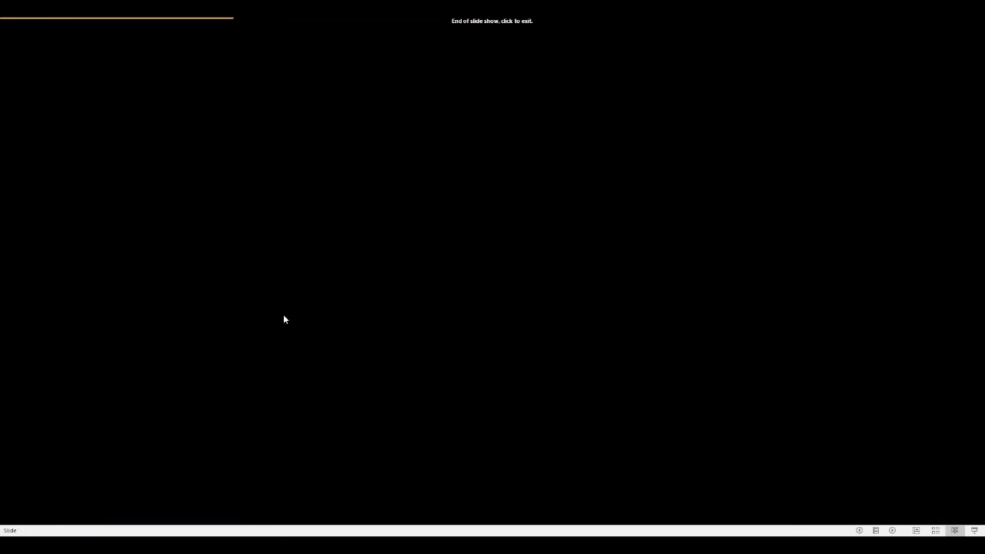
key("Left")
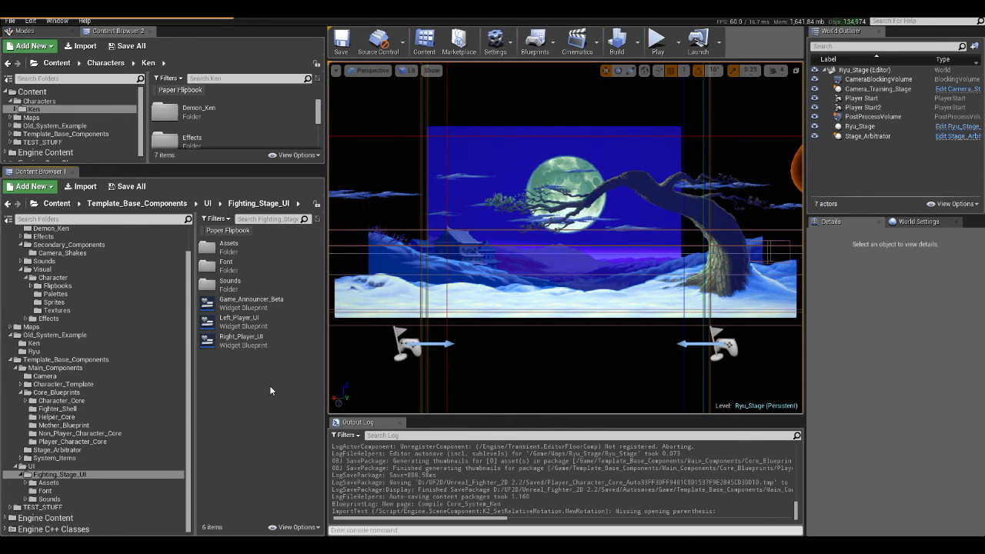
- Run the Ryu_Stage level in the editor, widen the viewport to view the fighters and health bars, and stop the simulation
left_click(659, 44)
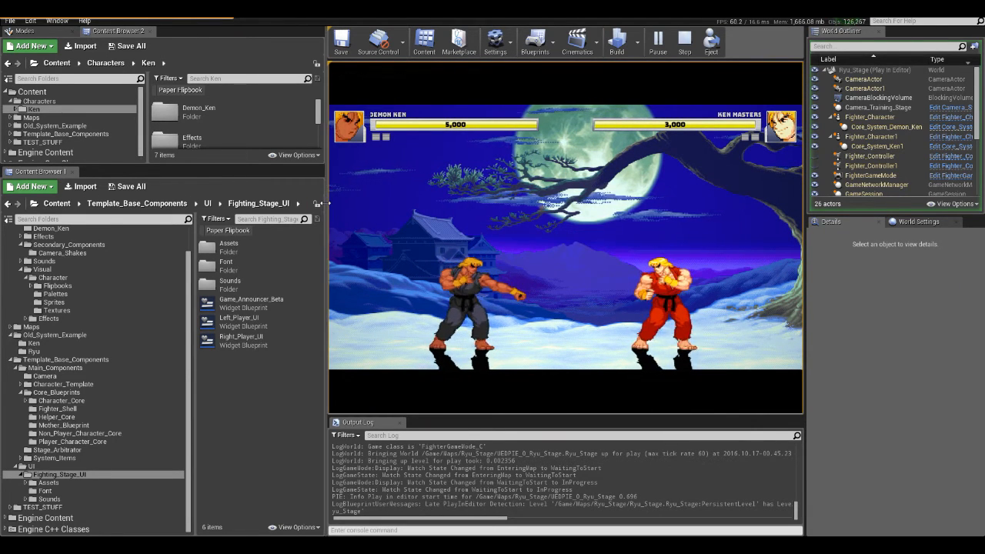
left_click_drag(327, 211, 301, 215)
left_click_drag(240, 221, 206, 222)
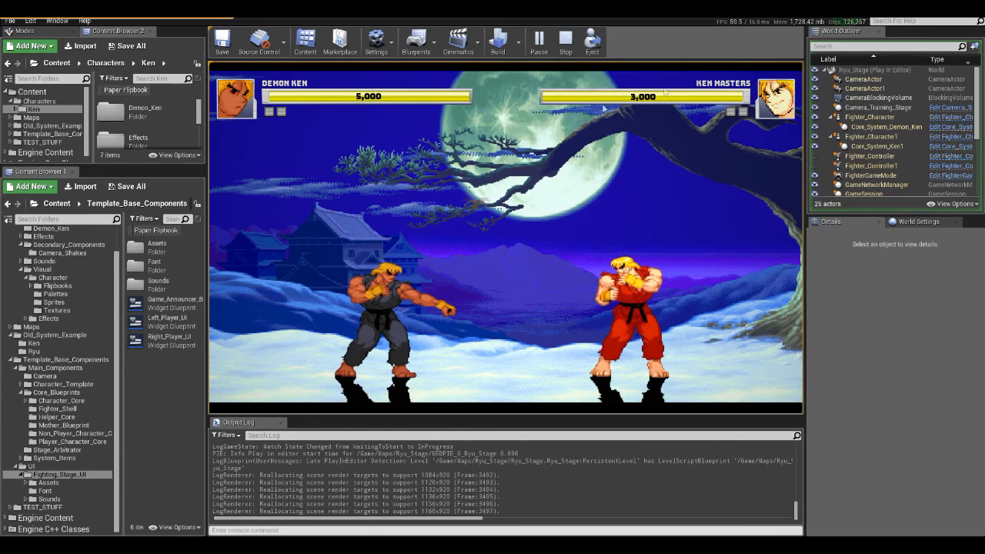
left_click(566, 51)
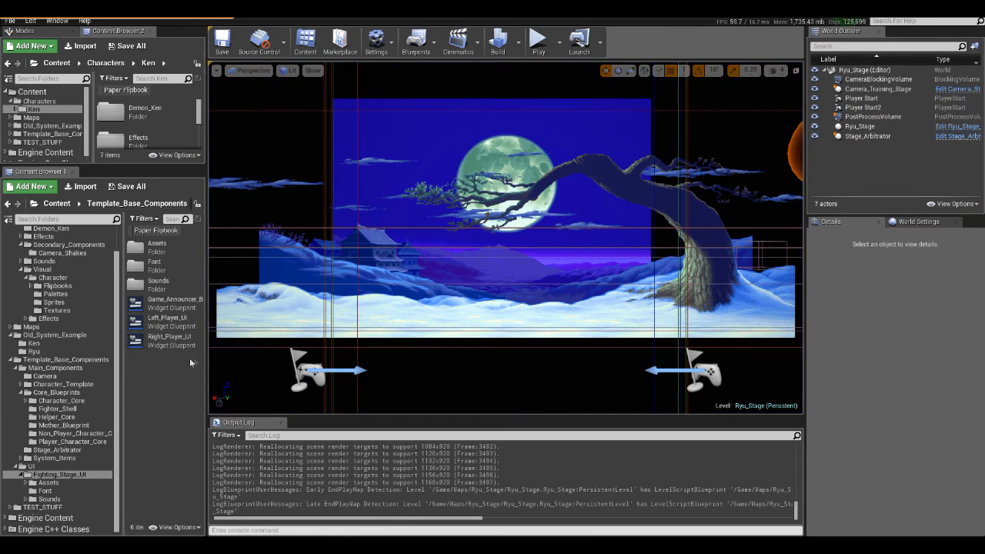
- Open the Left_Player_UI widget blueprint from the Fighting_Stage_UI folder and examine its layout in the maximized designer
left_click_drag(209, 362, 235, 361)
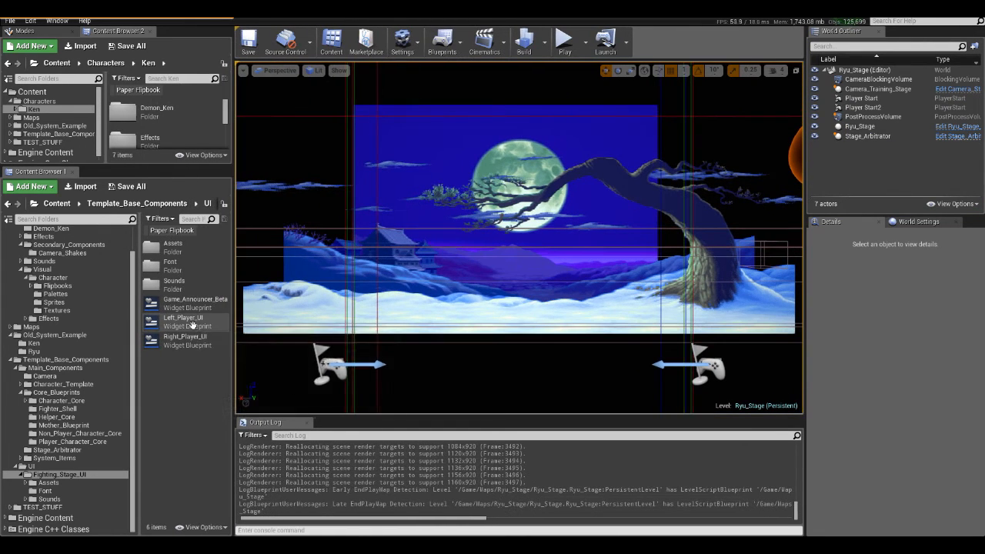
left_click(192, 325)
double_click(193, 324)
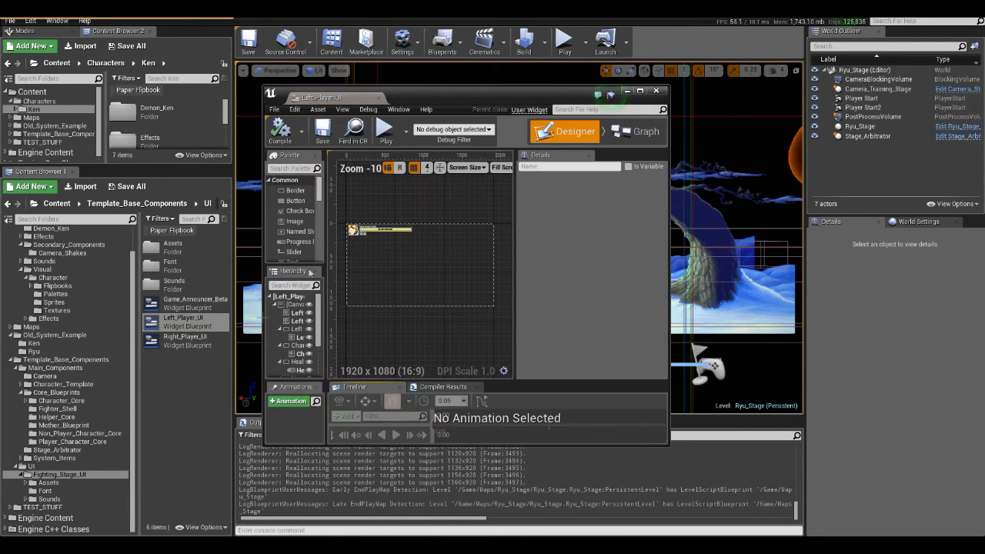
double_click(453, 94)
scroll(233, 158, "up", 5)
right_click_drag(380, 384, 537, 426)
scroll(314, 173, "up", 2)
scroll(229, 159, "down", 4)
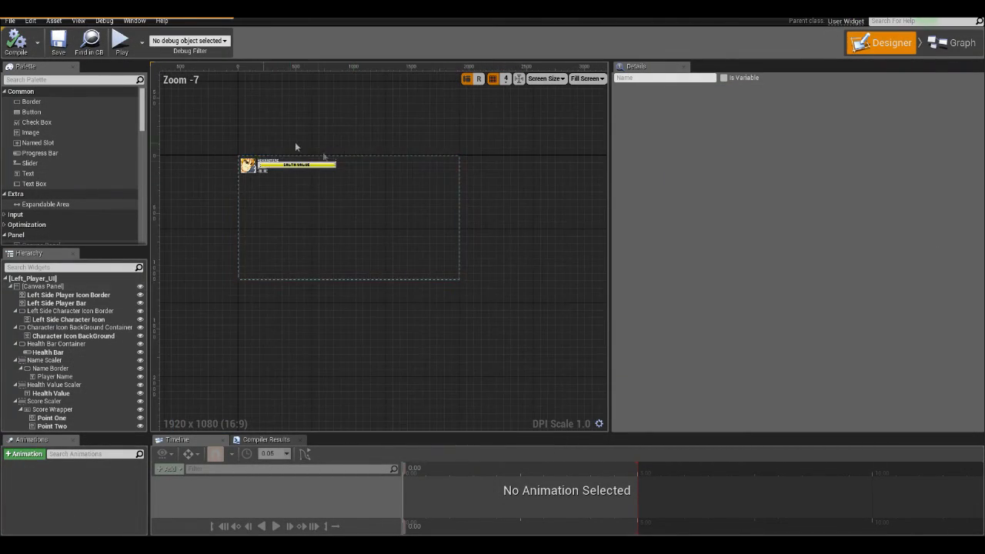
scroll(295, 141, "up", 3)
- Open the Right_Player_UI widget blueprint and examine its health bar, character name and character icon in the maximized designer
left_click_drag(320, 10, 522, 81)
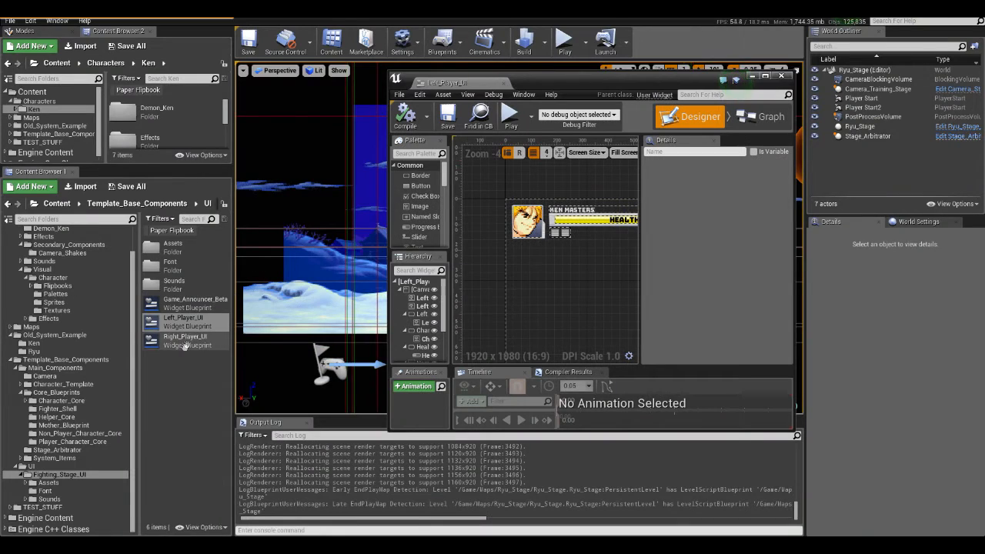
double_click(185, 345)
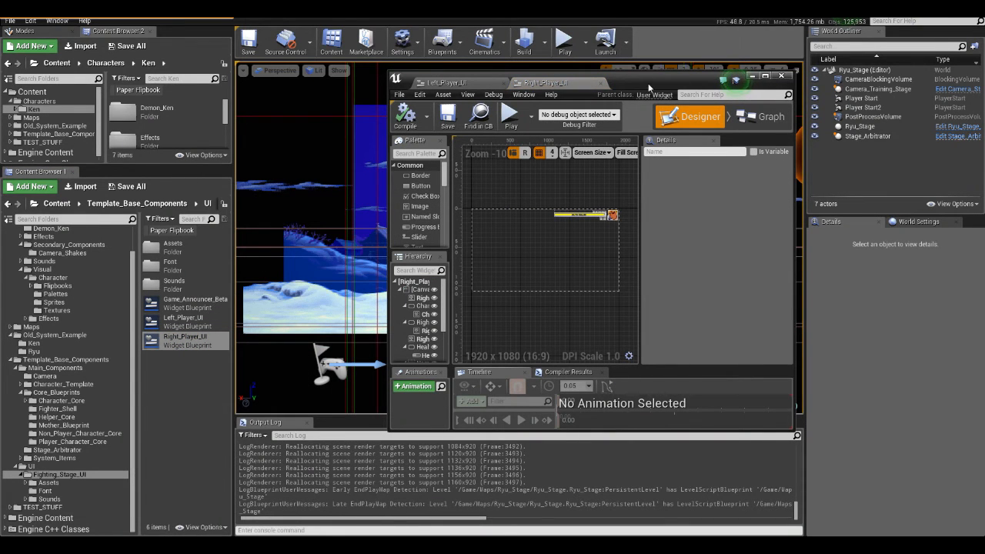
double_click(617, 77)
right_click_drag(290, 208, 376, 269)
scroll(375, 270, "up", 8)
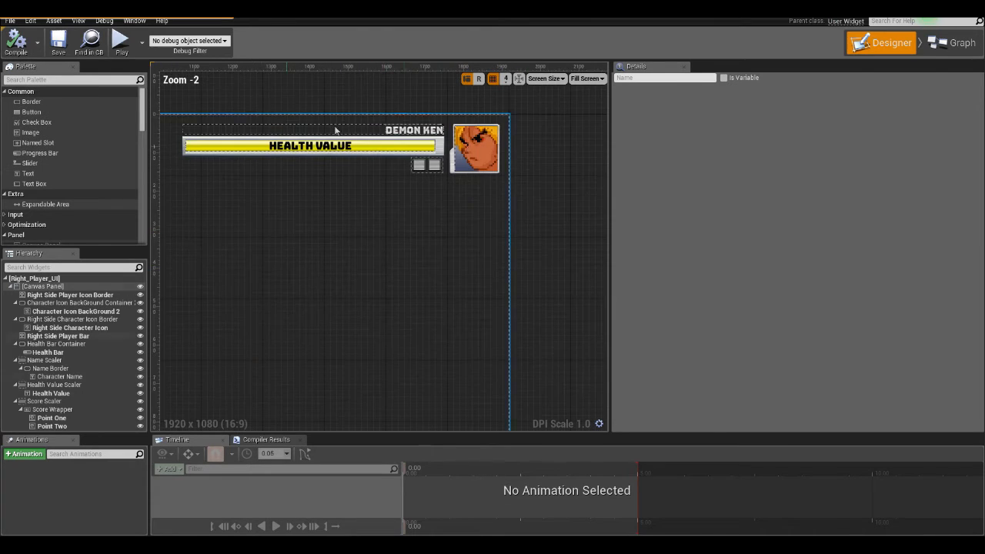
right_click_drag(453, 224, 514, 271)
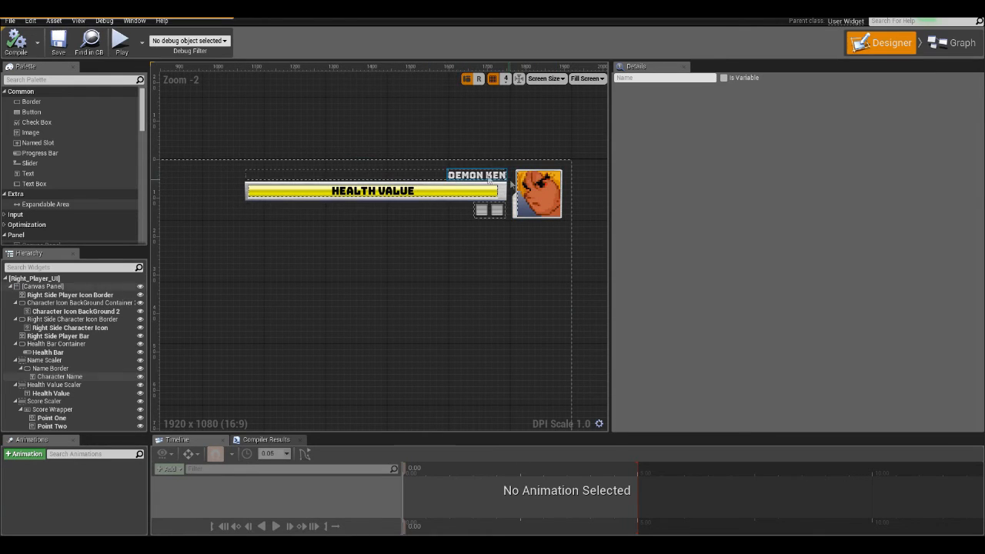
scroll(426, 216, "down", 5)
scroll(386, 201, "up", 3)
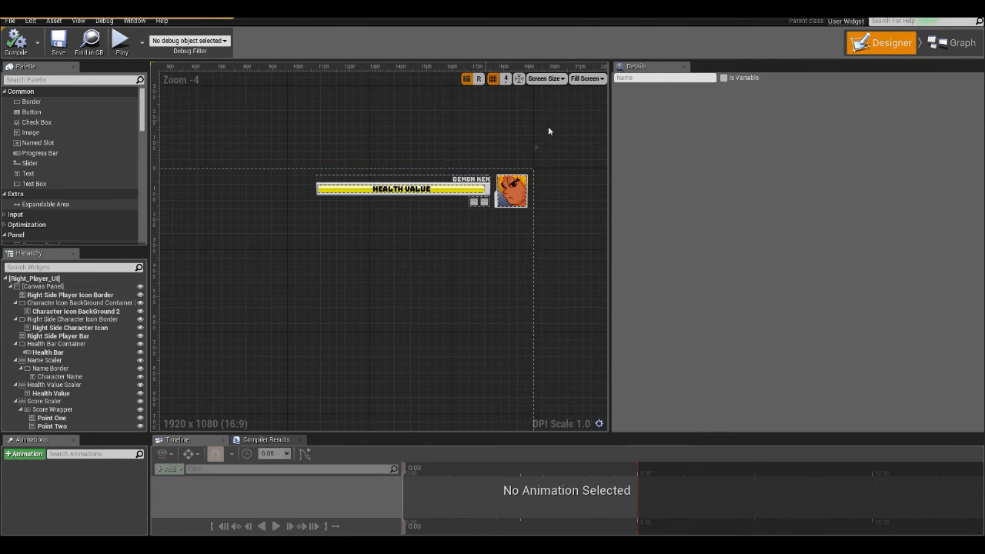
scroll(409, 209, "down", 1)
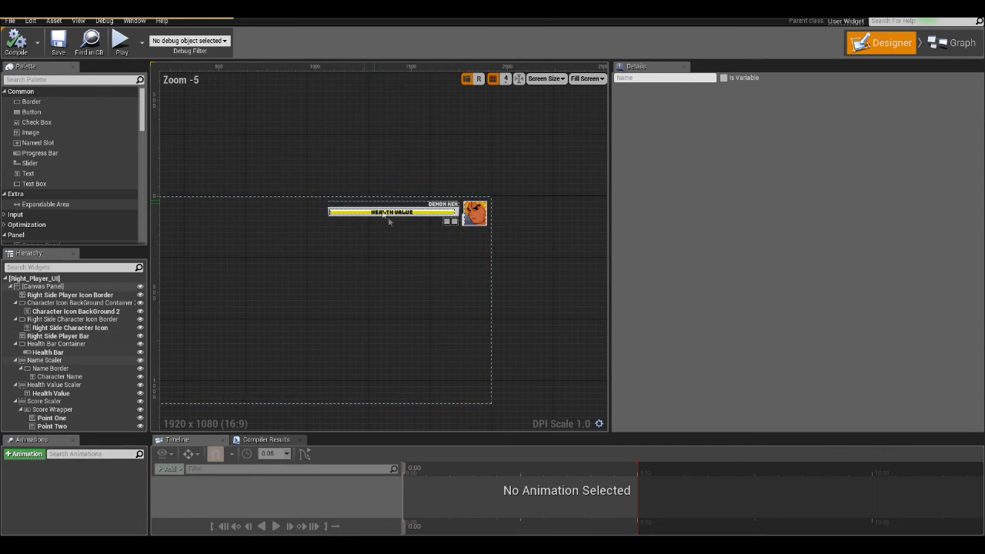
scroll(425, 200, "up", 2)
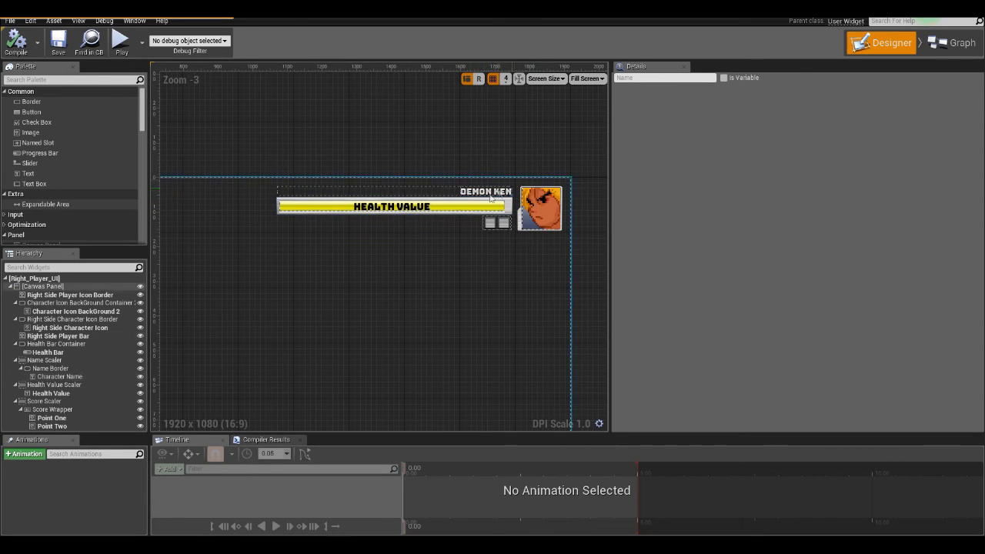
scroll(367, 266, "down", 1)
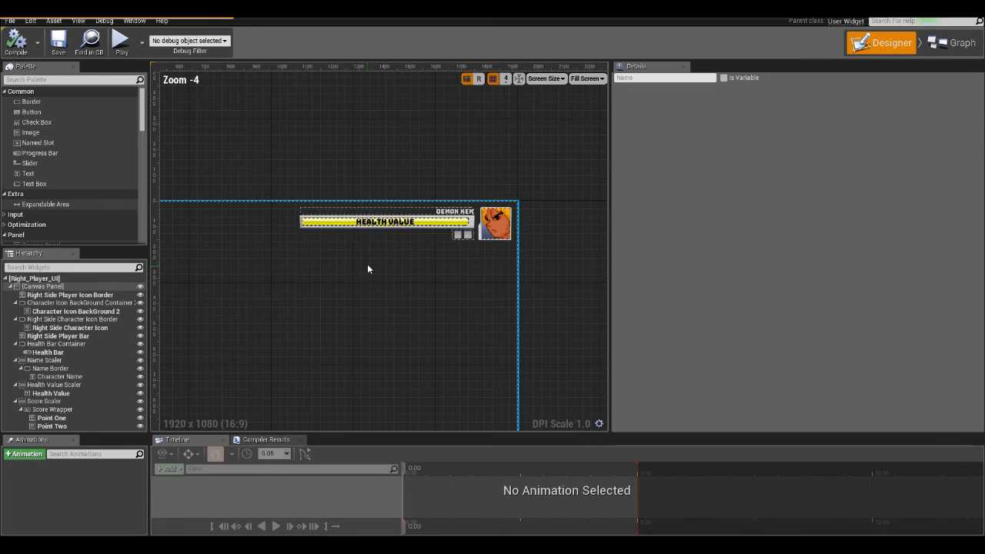
scroll(370, 245, "up", 1)
- Select the Left_Player_UI asset in the Content Browser, and return to the maximized Right_Player_UI layout for another look
left_click_drag(496, 9, 583, 54)
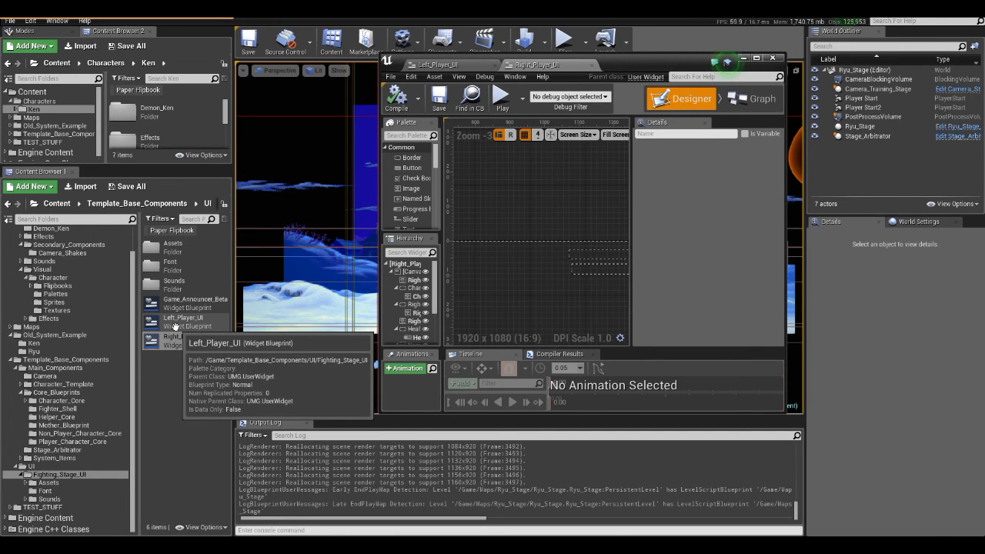
left_click(176, 327)
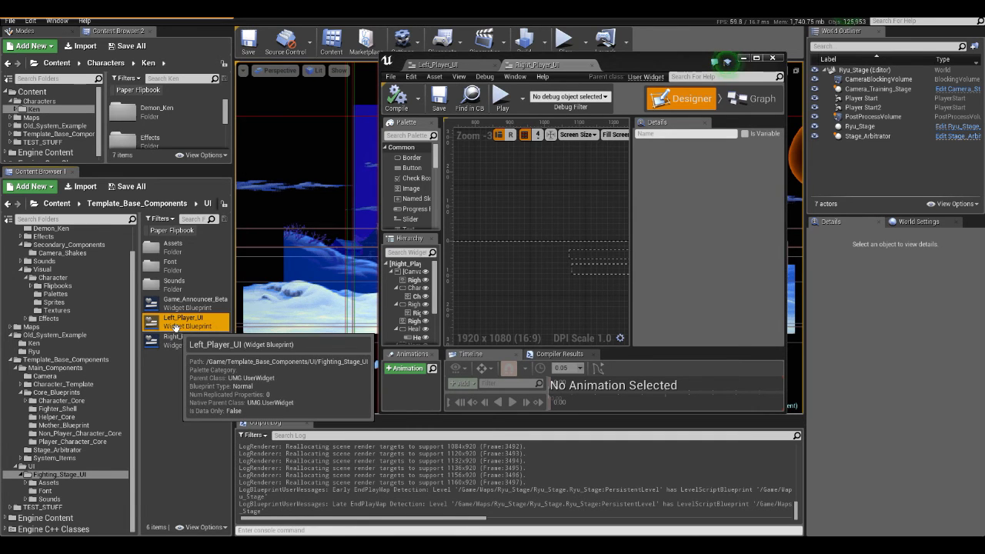
double_click(645, 68)
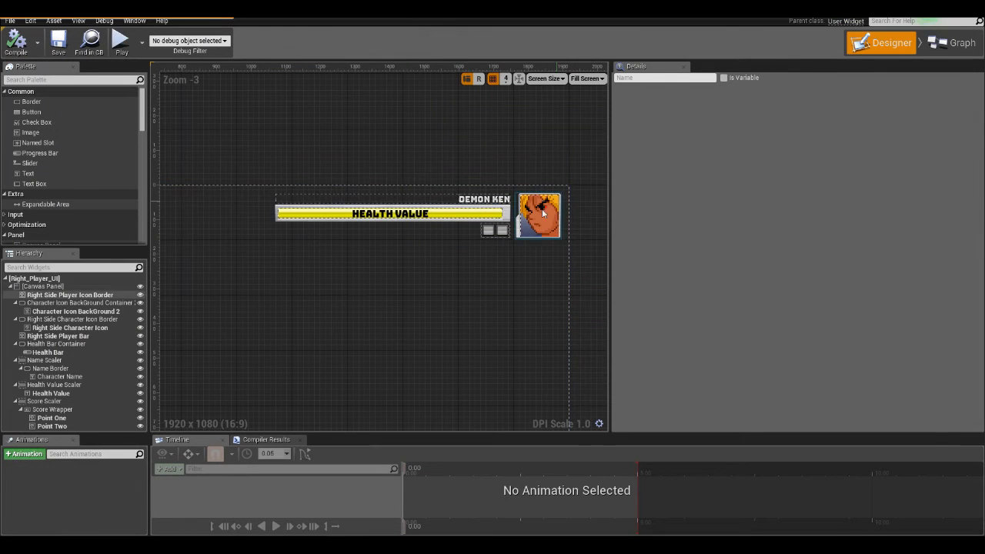
scroll(544, 202, "down", 4)
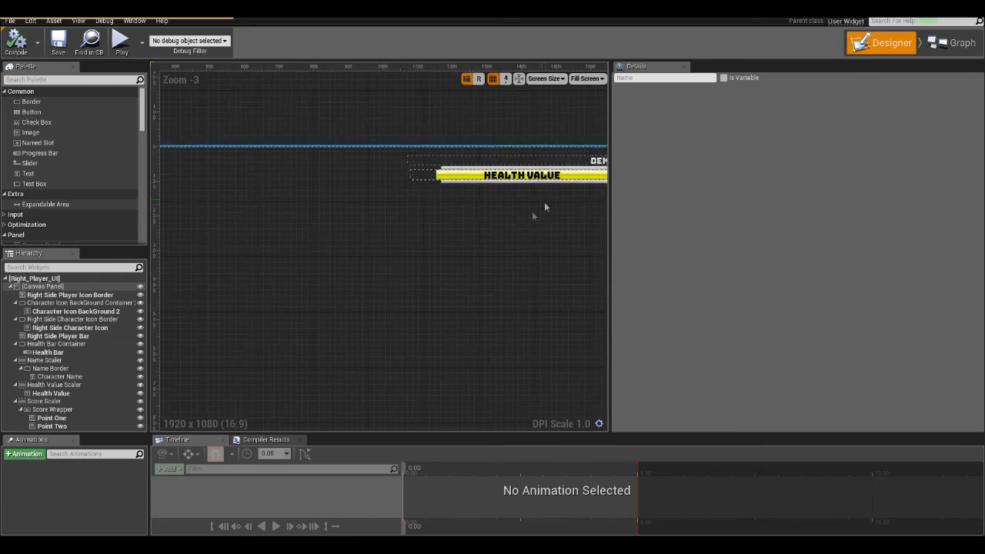
- Examine the Right_Player_UI canvas up close and in full, from the health bar and character icon to the empty area below
scroll(461, 208, "up", 4)
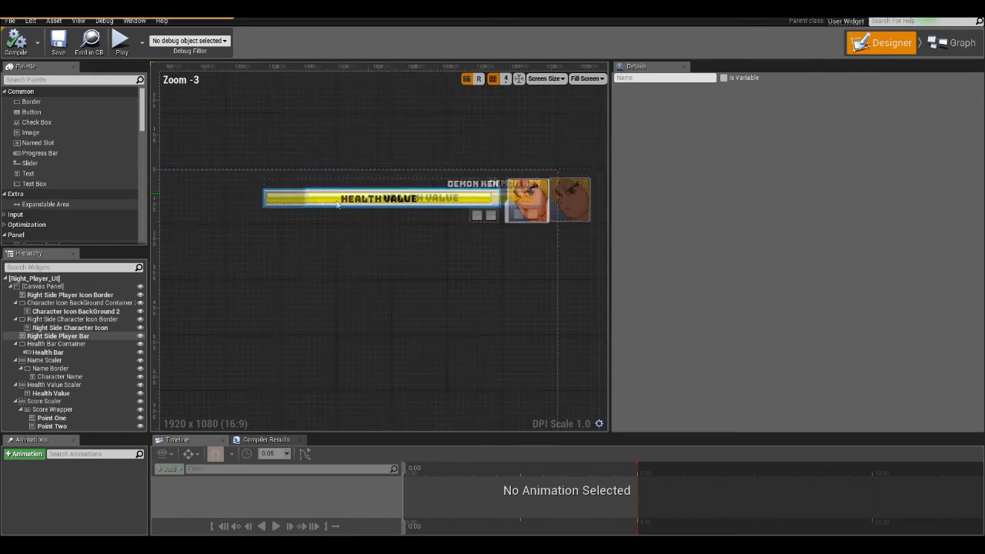
scroll(265, 248, "down", 3)
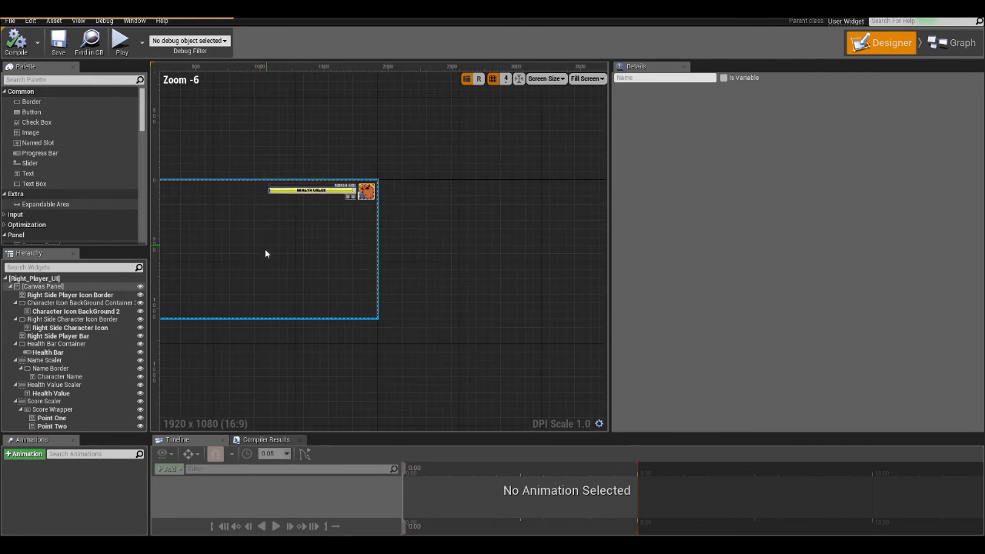
scroll(308, 243, "up", 2)
scroll(316, 293, "down", 1)
right_click_drag(304, 287, 194, 274)
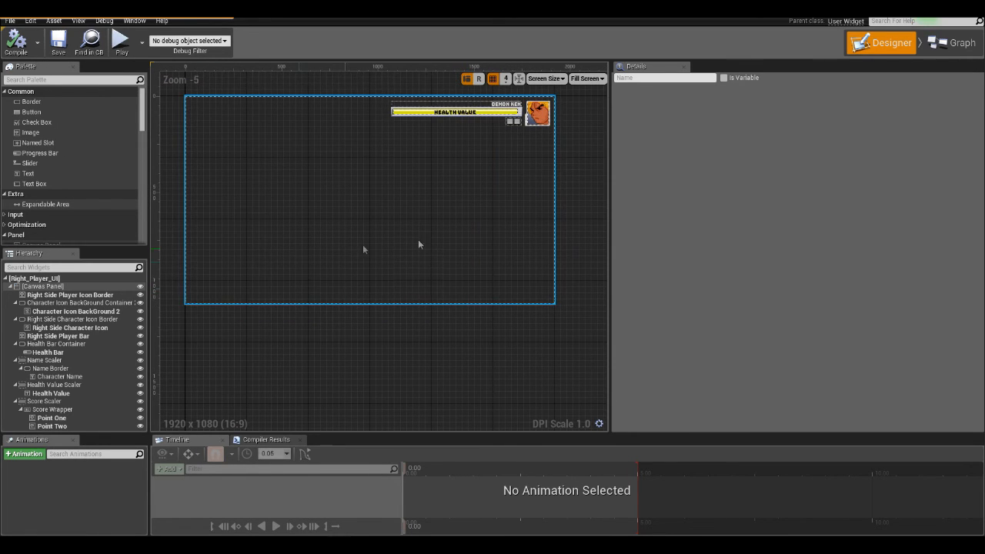
left_click(319, 309)
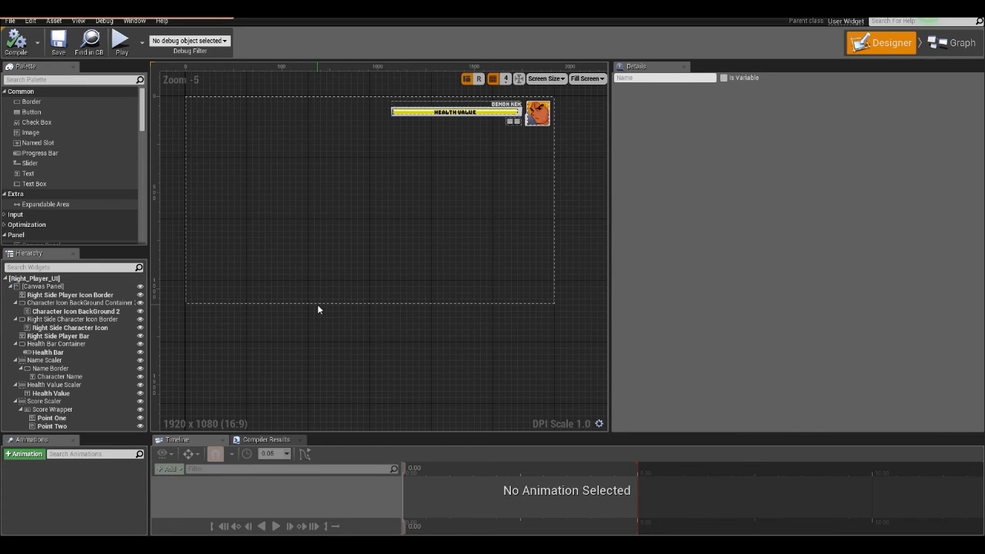
scroll(318, 304, "up", 1)
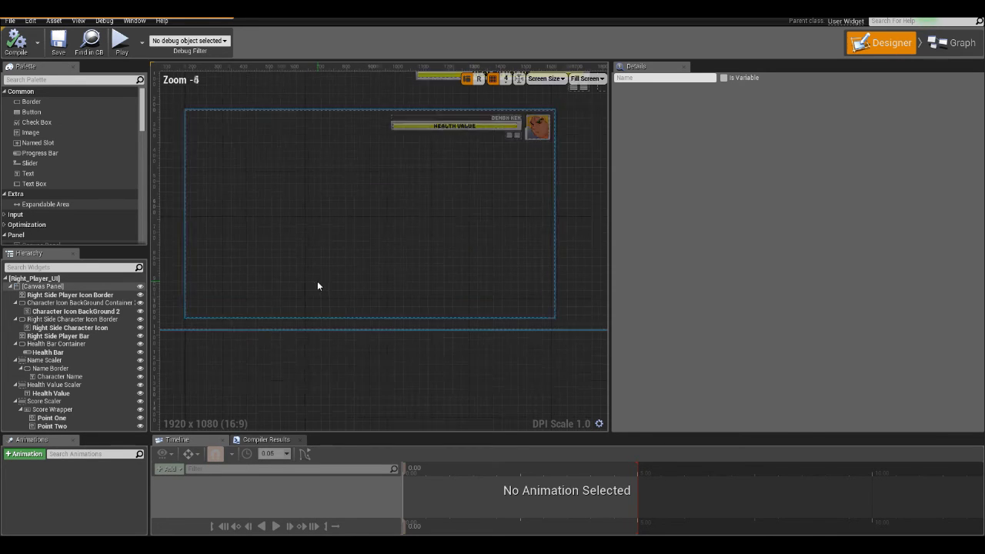
scroll(317, 283, "down", 2)
left_click(316, 284)
scroll(389, 190, "up", 2)
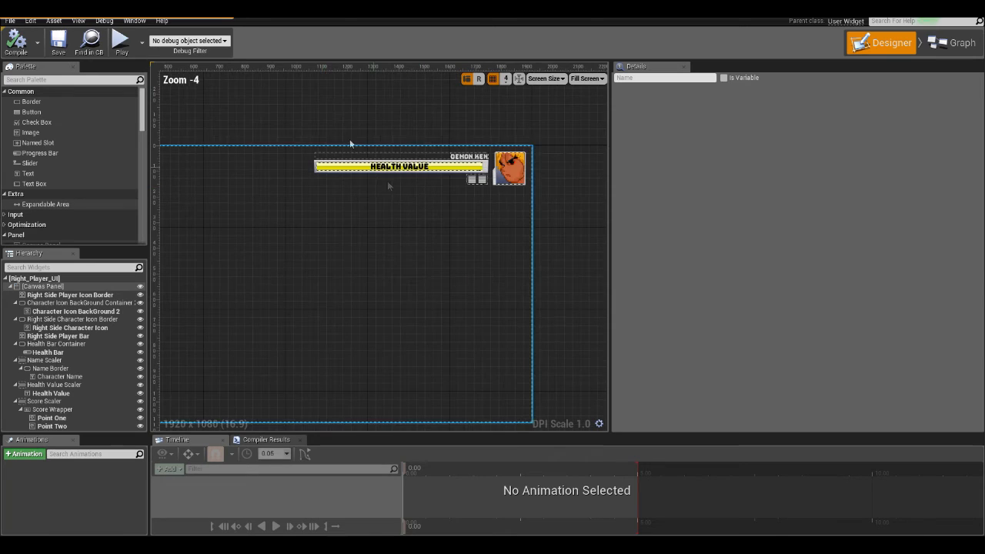
- Restore the widget editor to a smaller window, select the Right_Player_UI asset in the Content Browser, and close the editor
left_click_drag(492, 9, 532, 53)
left_click(184, 320)
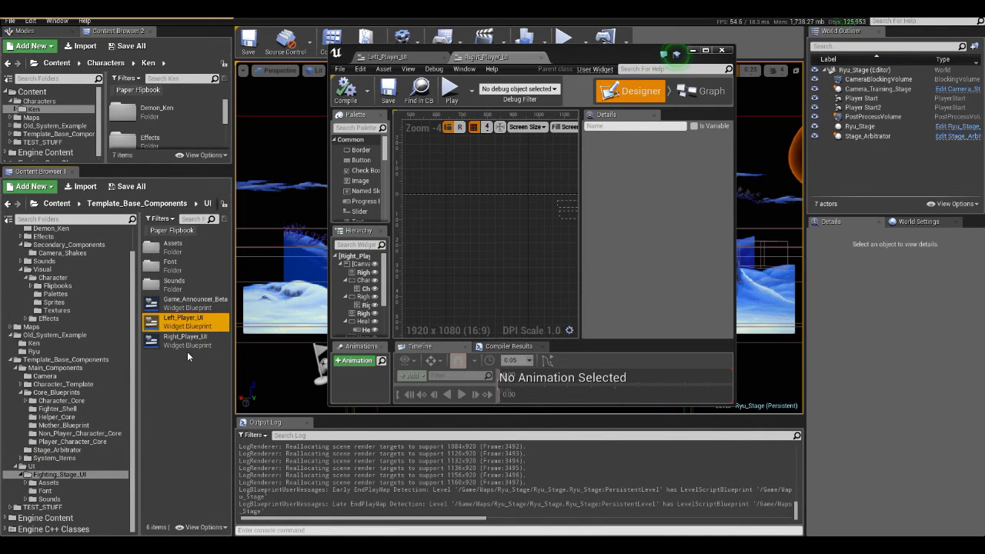
left_click(175, 340)
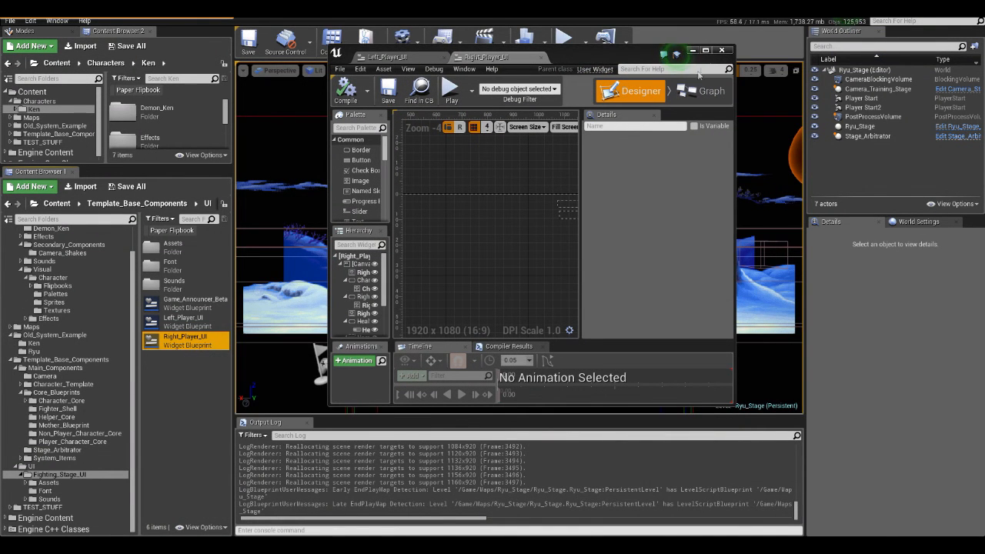
scroll(483, 213, "down", 3)
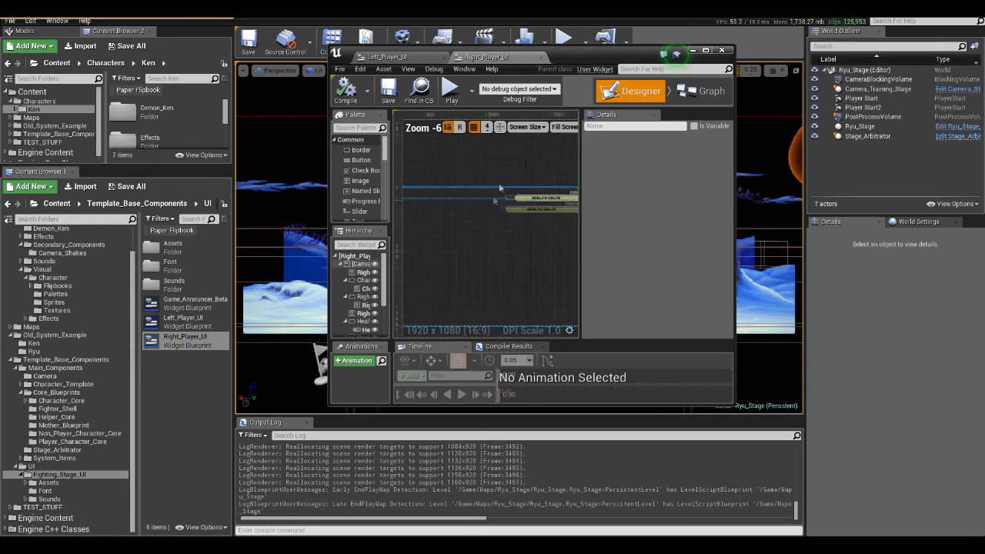
double_click(728, 44)
left_click(725, 10)
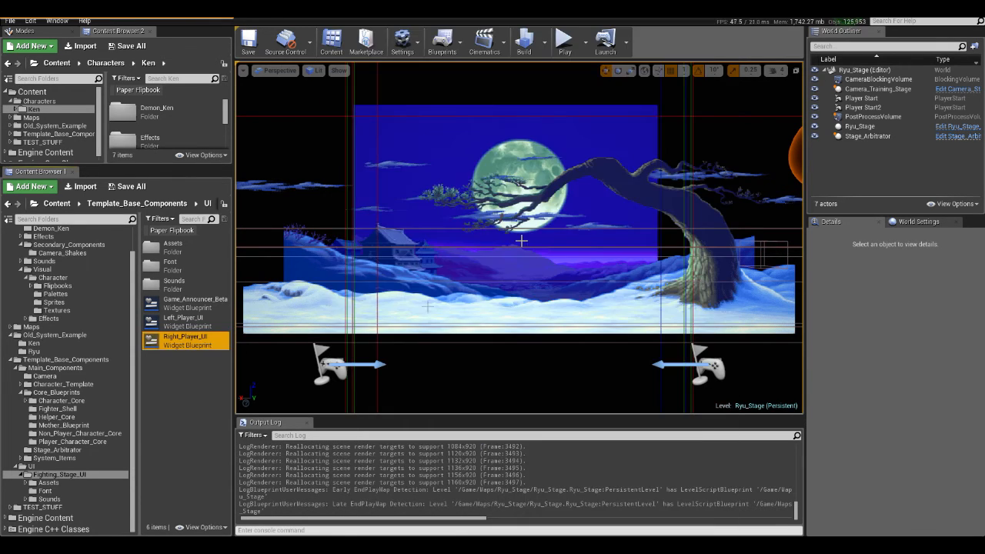
- Duplicate the Right_Player_UI widget blueprint and name the copy Demon_Ken_Boss-UI
right_click(193, 331)
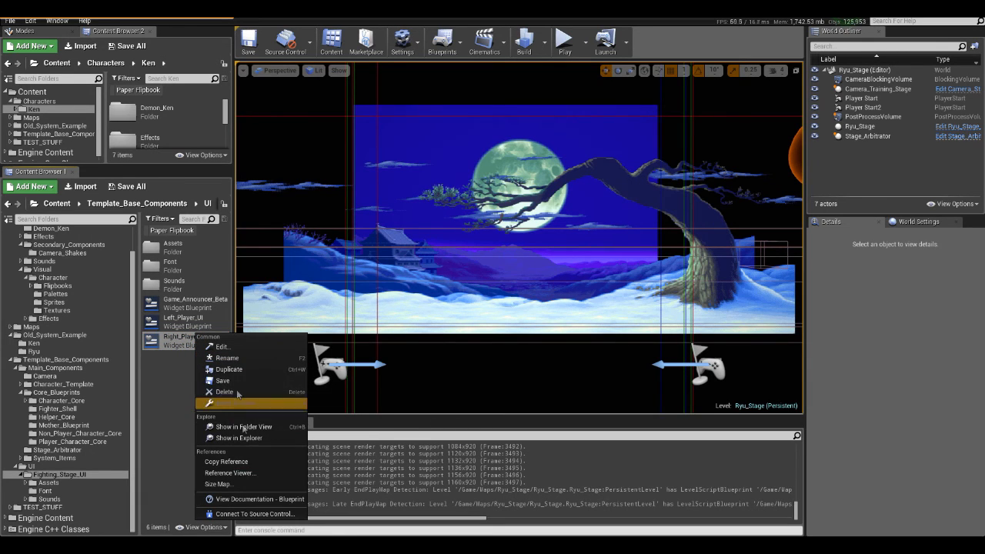
left_click(229, 369)
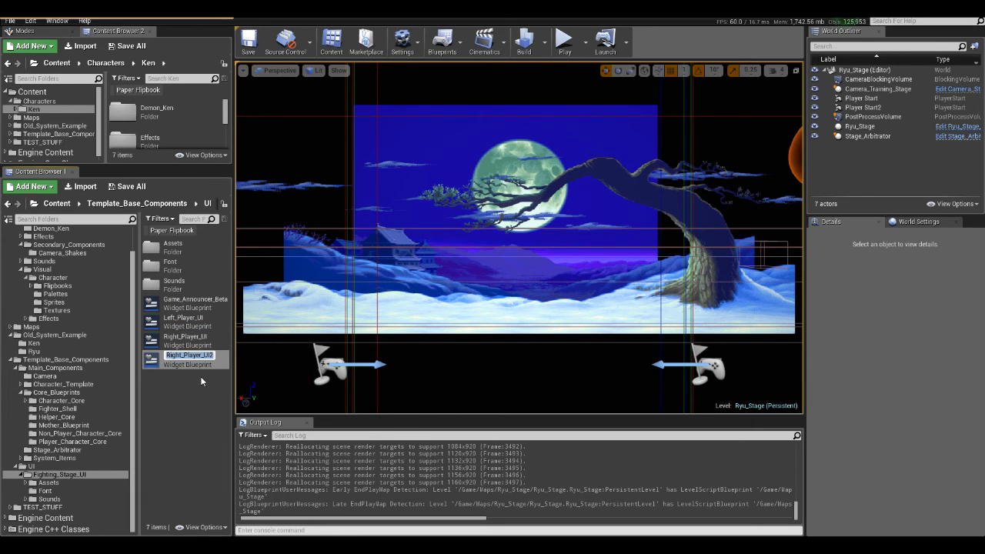
type("Demon K")
key("BackSpace")
key("BackSpace")
key("Return")
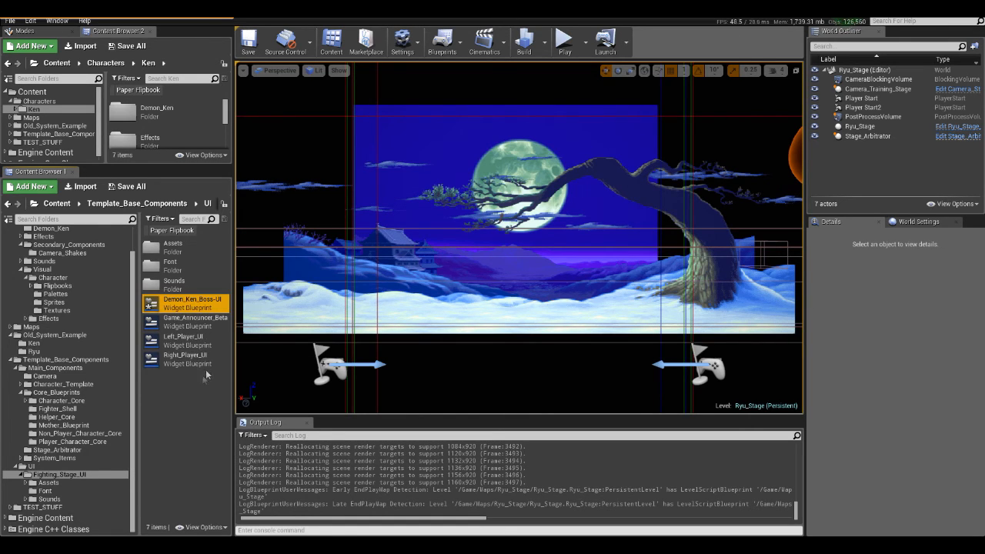
- Open the Demon_Ken_Boss-UI widget blueprint to examine its layout in the maximized designer, and close its editor
double_click(216, 311)
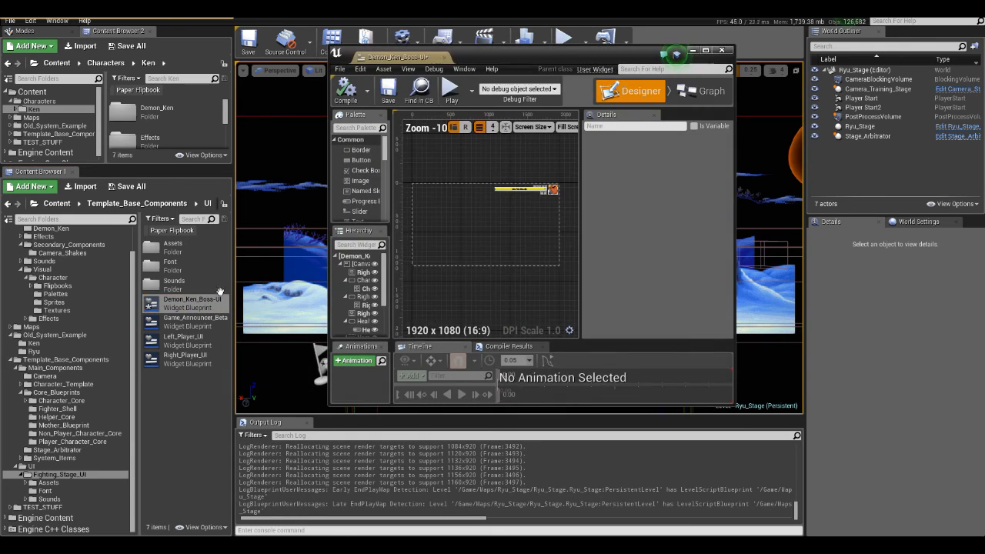
scroll(257, 145, "up", 4)
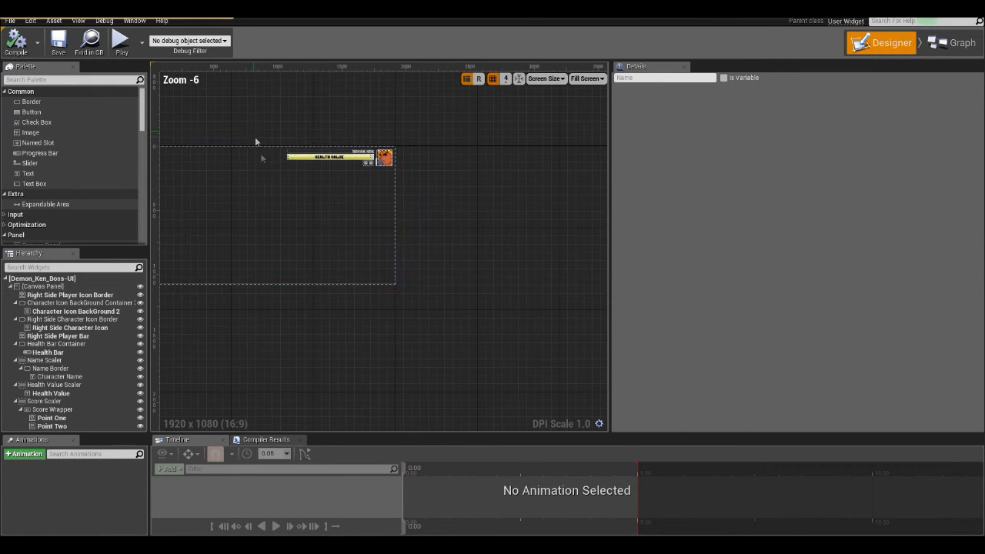
scroll(262, 170, "up", 2)
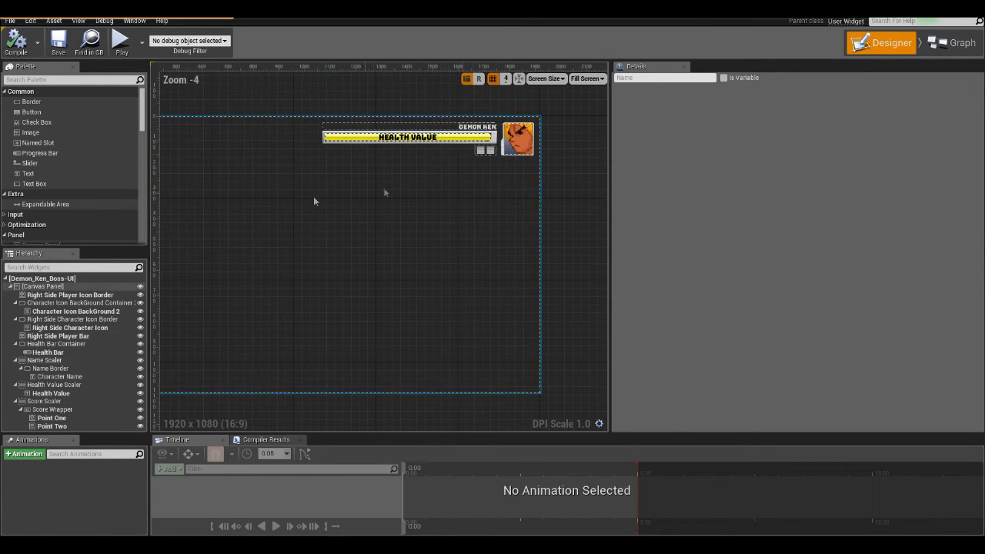
scroll(451, 192, "down", 2)
scroll(370, 187, "up", 1)
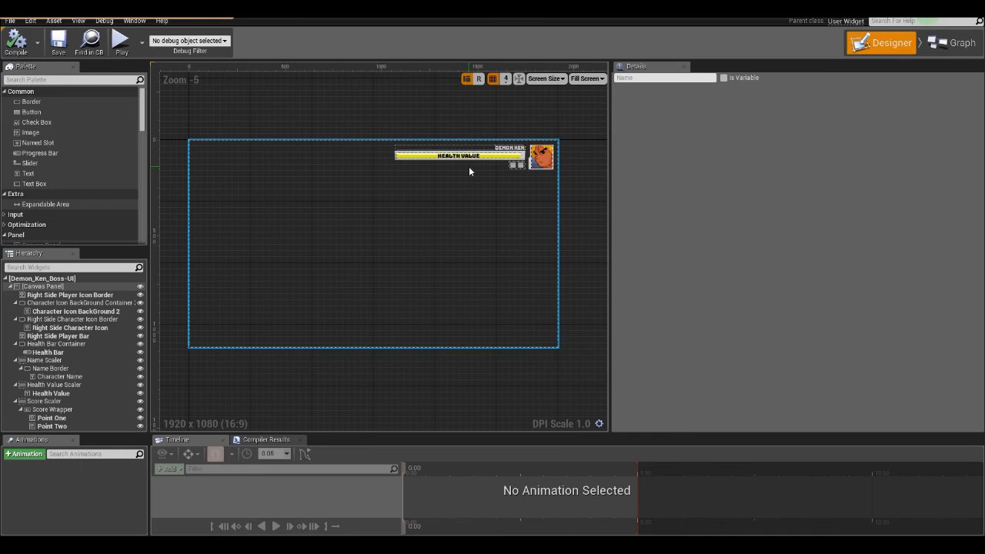
left_click_drag(493, 11, 595, 43)
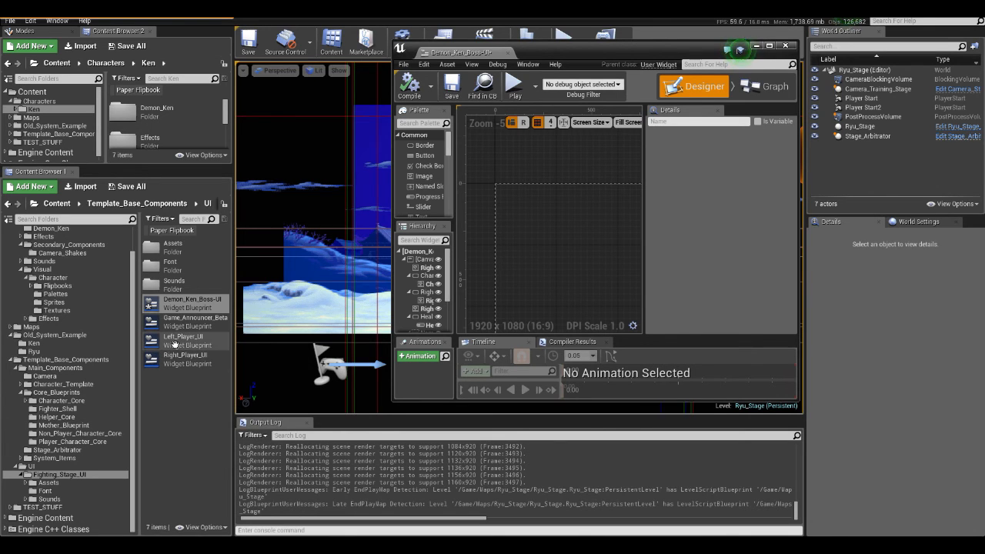
mouse_move(174, 343)
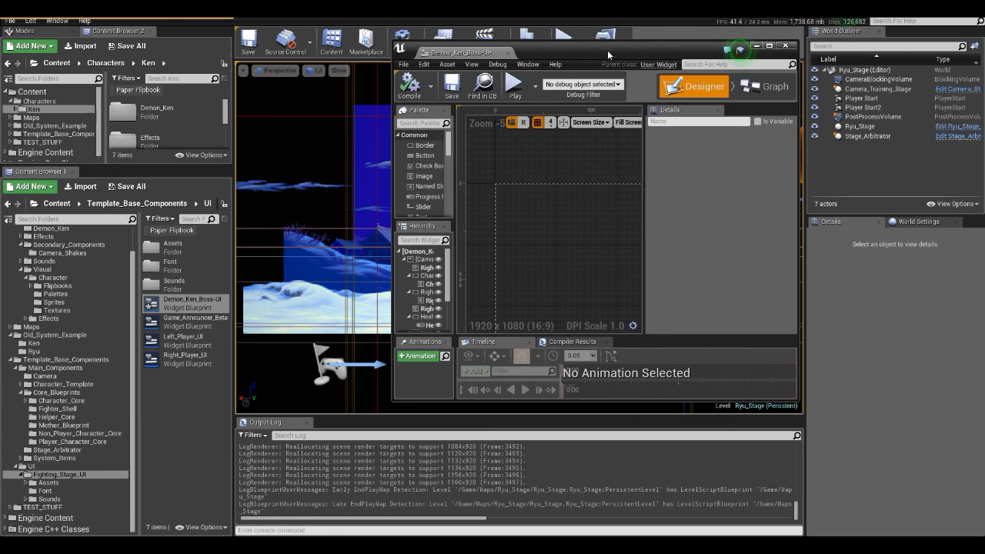
left_click(786, 45)
- Run the Ryu_Stage level, play a round moving Ken Masters against Demon Ken until the next round starts, and stop the simulation
left_click(568, 39)
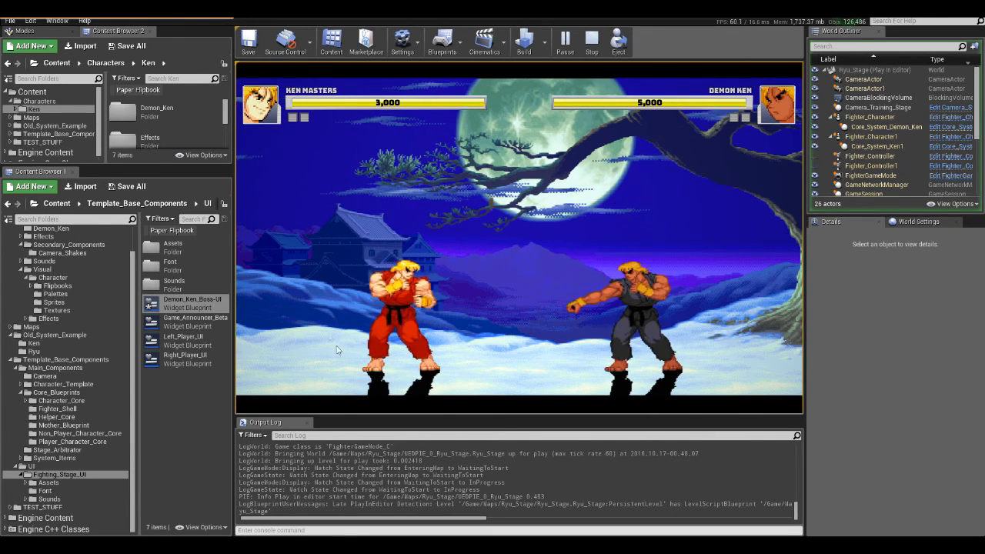
left_click(532, 124)
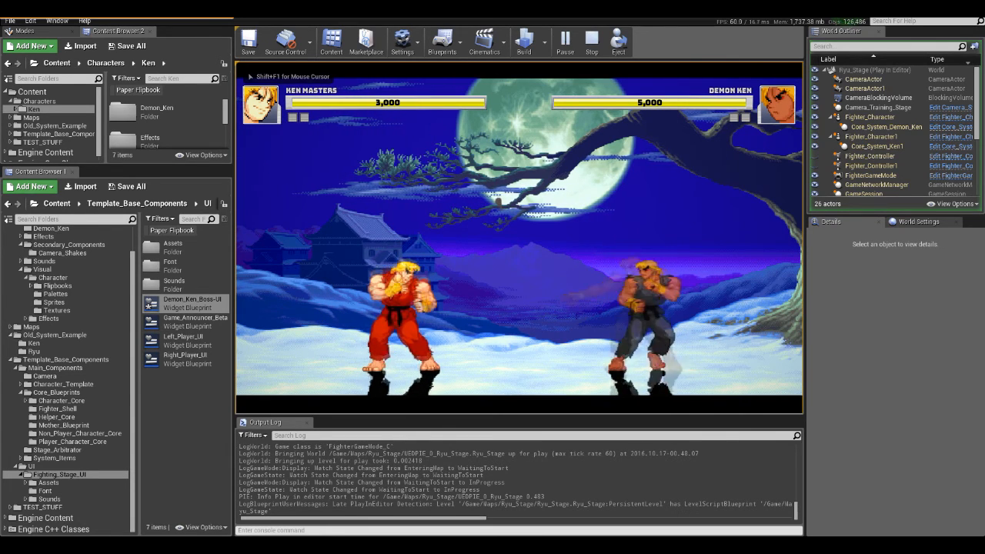
key("d")
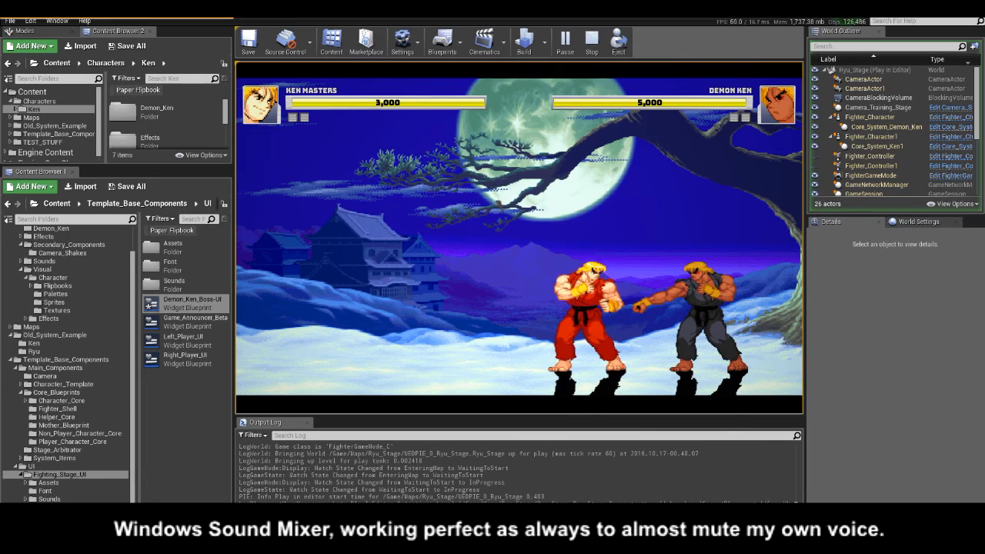
key("Left")
key("Right")
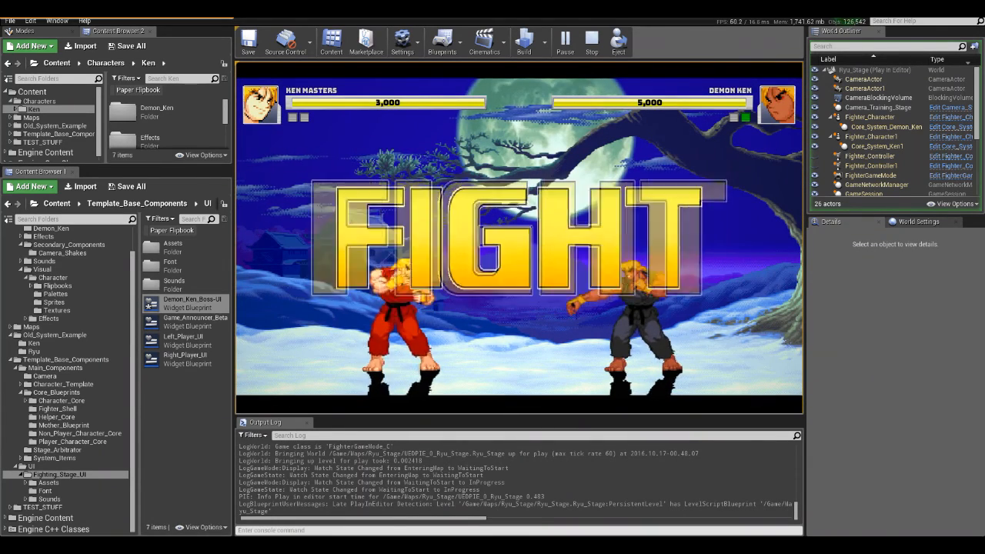
key("Escape")
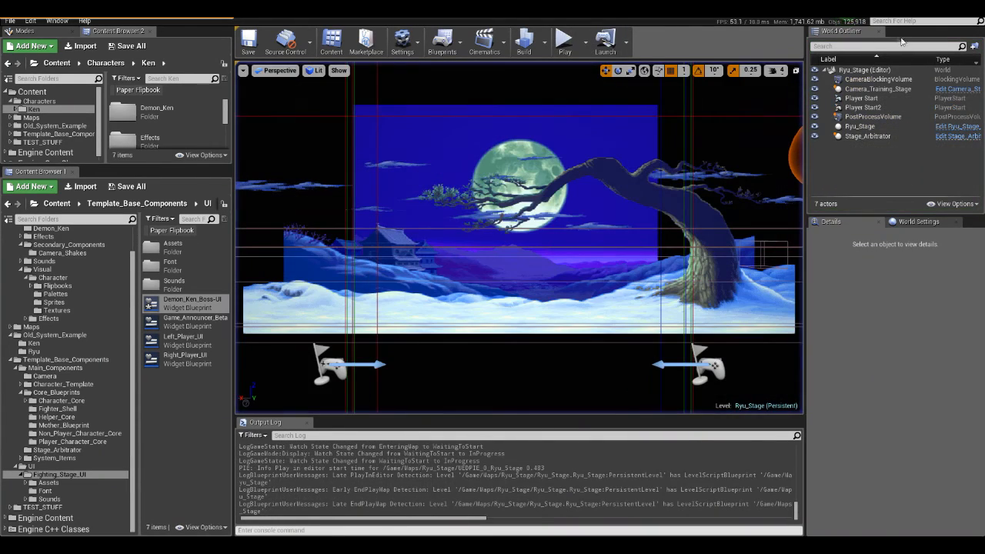
- Select the Stage_Arbitrator actor in the level and examine its orange sphere up close beside the stage
left_click(856, 138)
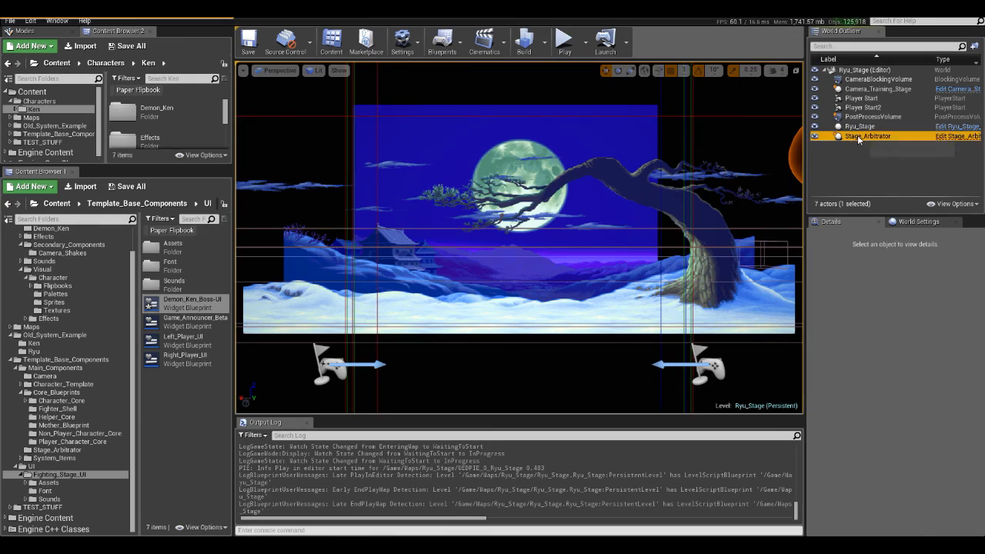
key("s")
mouse_move(716, 191)
right_mouse_down()
mouse_move(693, 185)
mouse_move(702, 178)
right_mouse_up()
key("f")
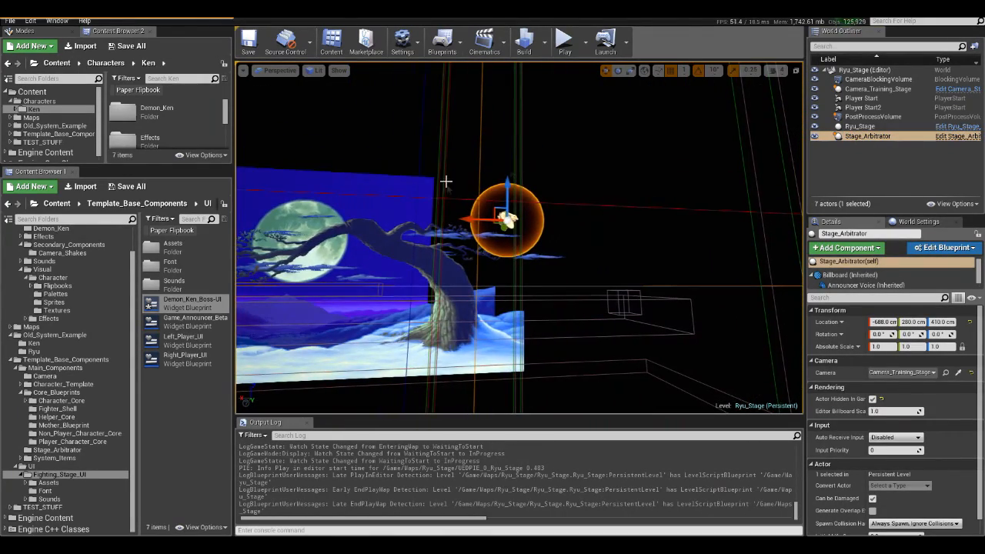
right_click_drag(511, 242, 467, 308)
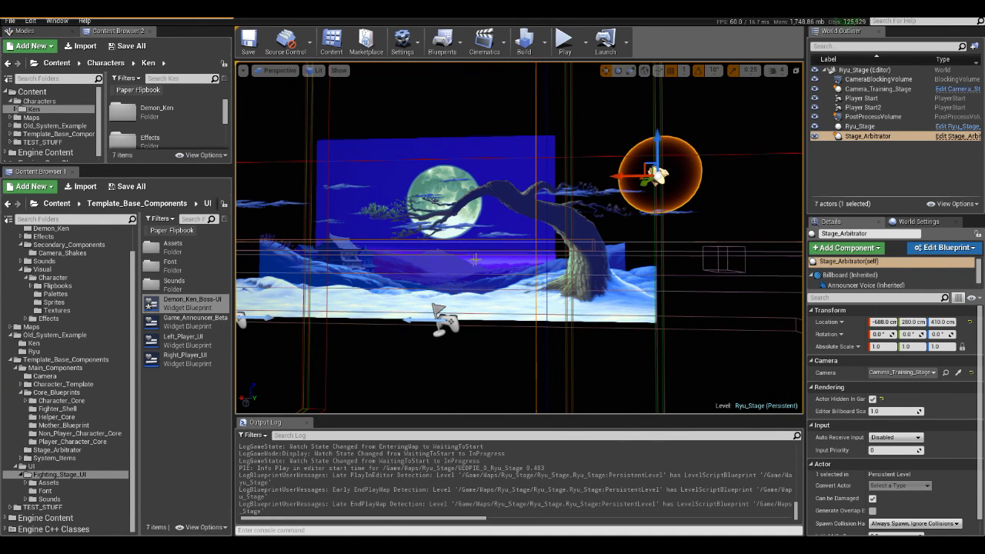
right_click_drag(578, 230, 617, 180)
key("w")
mouse_move(560, 284)
right_mouse_down()
mouse_move(547, 269)
mouse_move(559, 291)
right_mouse_up()
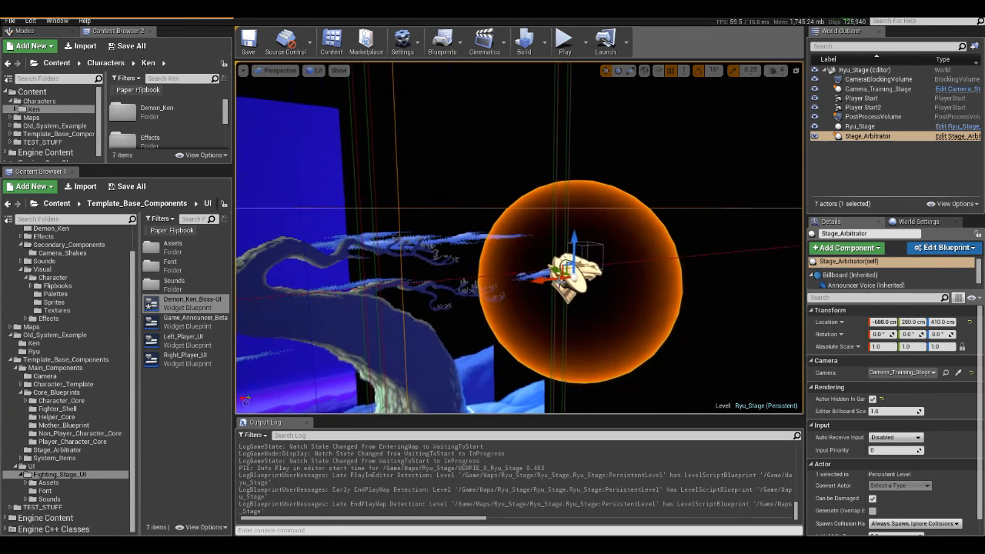
- Open the Stage_Arbitrator blueprint in a maximized editor and examine the commented groups of its event graph, including Give Point to Winner
left_click(954, 136)
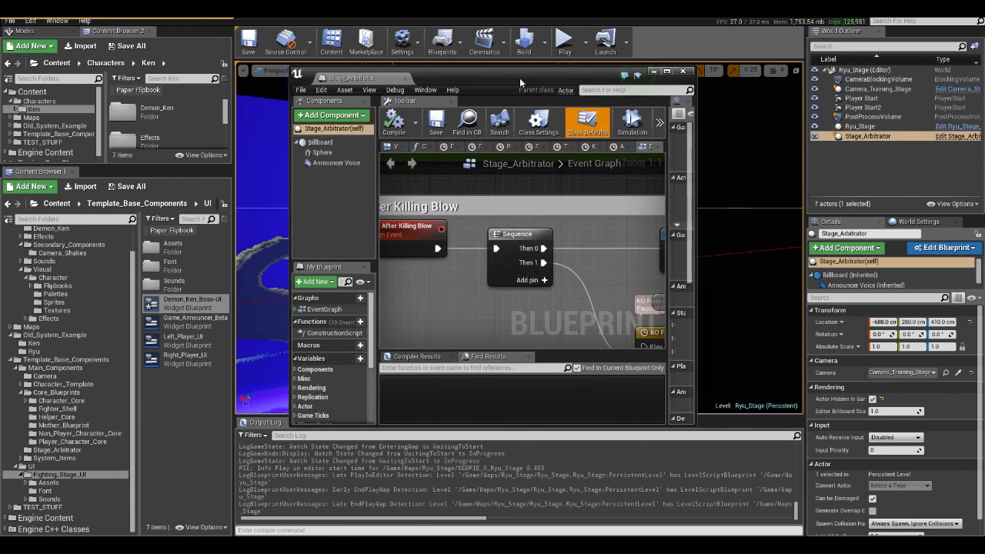
double_click(622, 52)
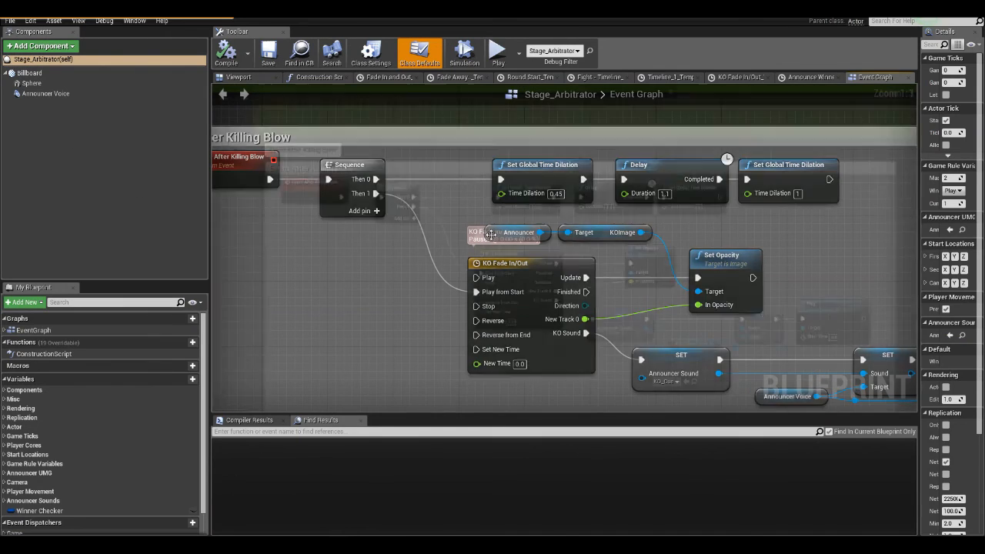
scroll(491, 235, "down", 12)
scroll(279, 217, "up", 3)
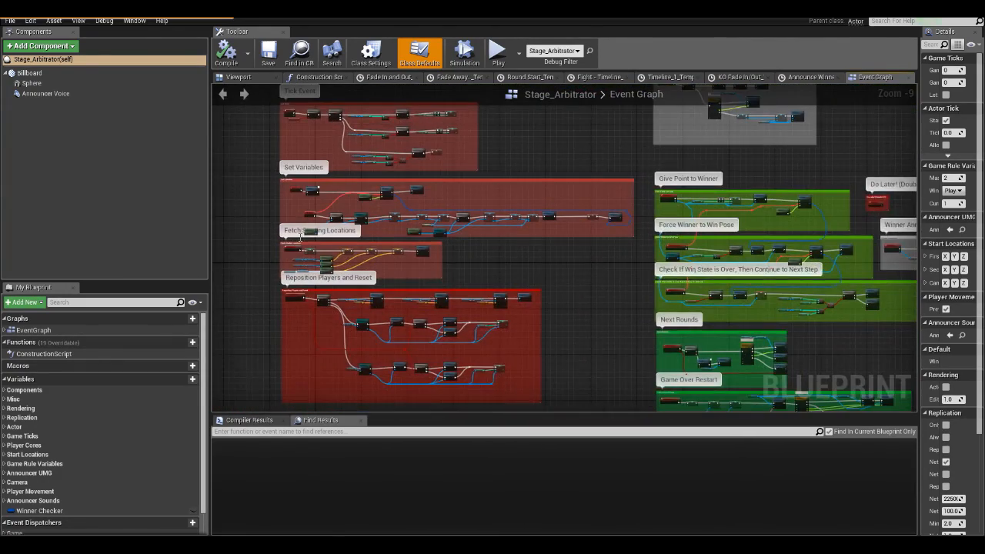
scroll(300, 237, "up", 3)
right_click_drag(811, 192, 290, 198)
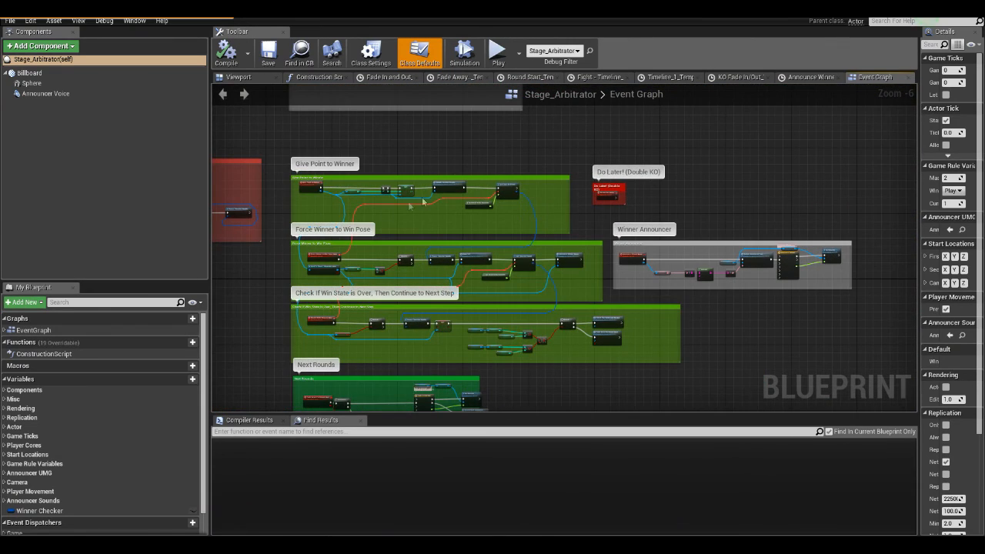
right_click_drag(294, 271, 287, 210)
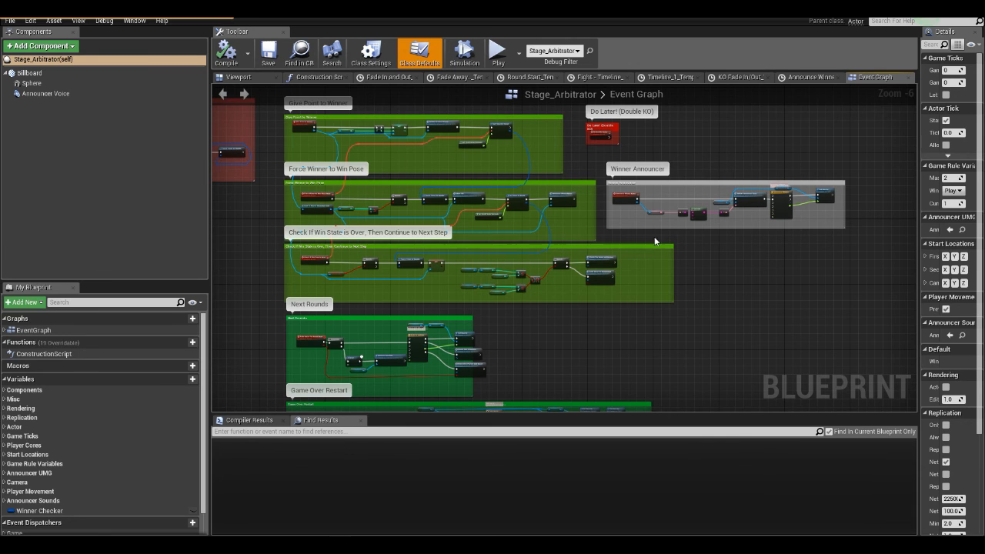
- Examine the Winner Announcer group's nodes in the Stage_Arbitrator event graph up close
scroll(663, 228, "up", 5)
scroll(504, 250, "down", 3)
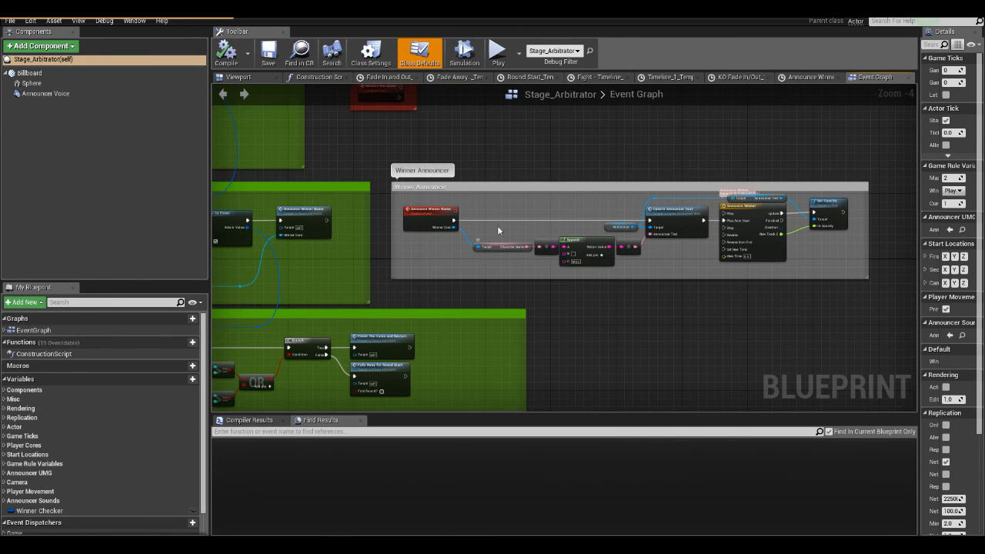
scroll(462, 219, "up", 2)
right_click_drag(362, 207, 286, 175)
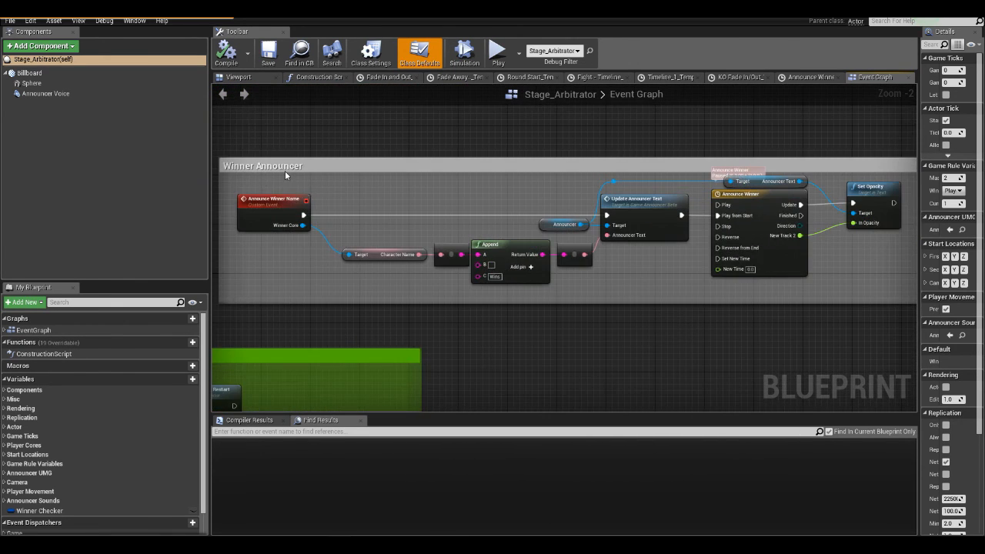
- Examine the Winner Announcer chain from the Announce Winner Name event through Character Name to the Append node
scroll(279, 208, "up", 2)
left_click(278, 211)
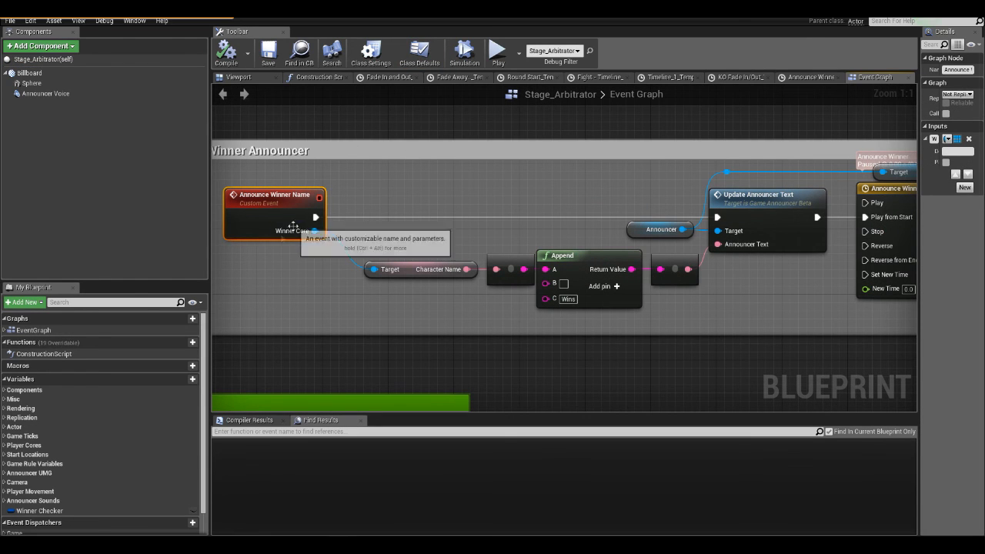
right_click_drag(409, 279, 385, 279)
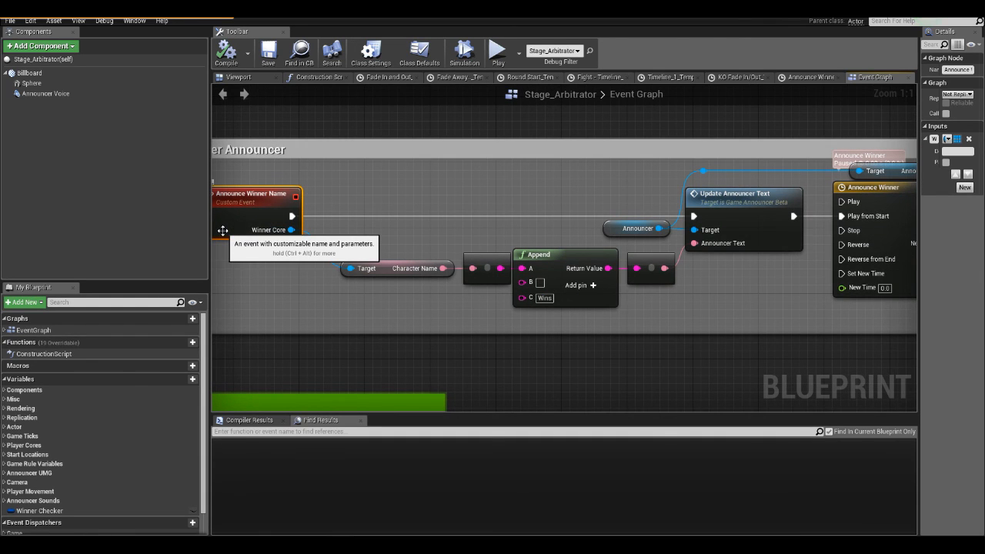
mouse_move(258, 265)
right_mouse_down()
mouse_move(246, 257)
mouse_move(260, 251)
right_mouse_up()
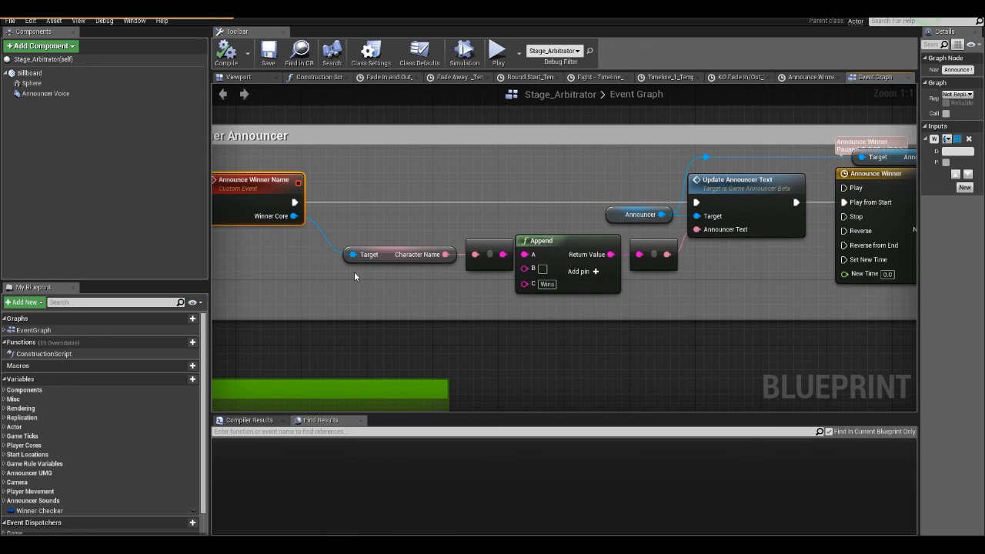
right_click_drag(355, 277, 295, 198)
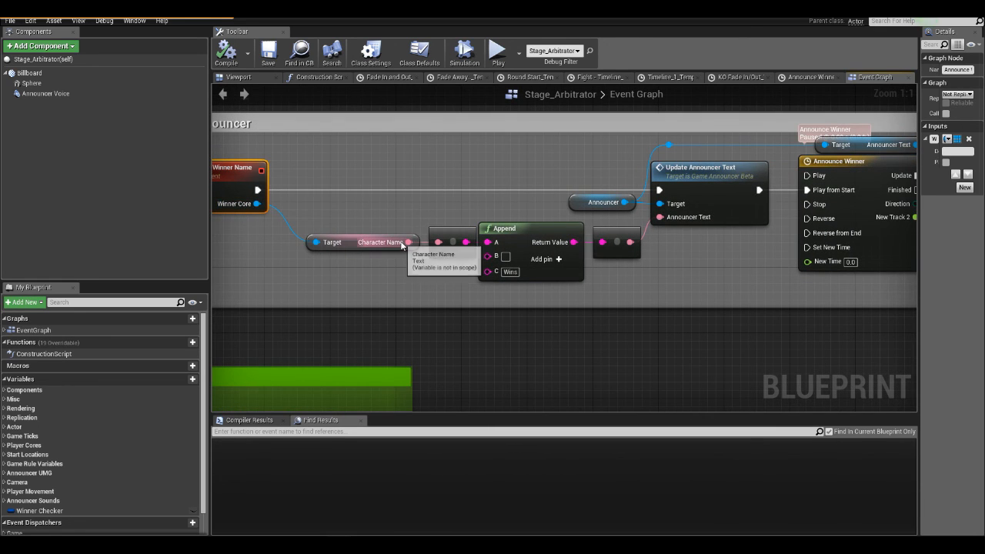
left_click(392, 268)
right_click_drag(393, 268, 351, 251)
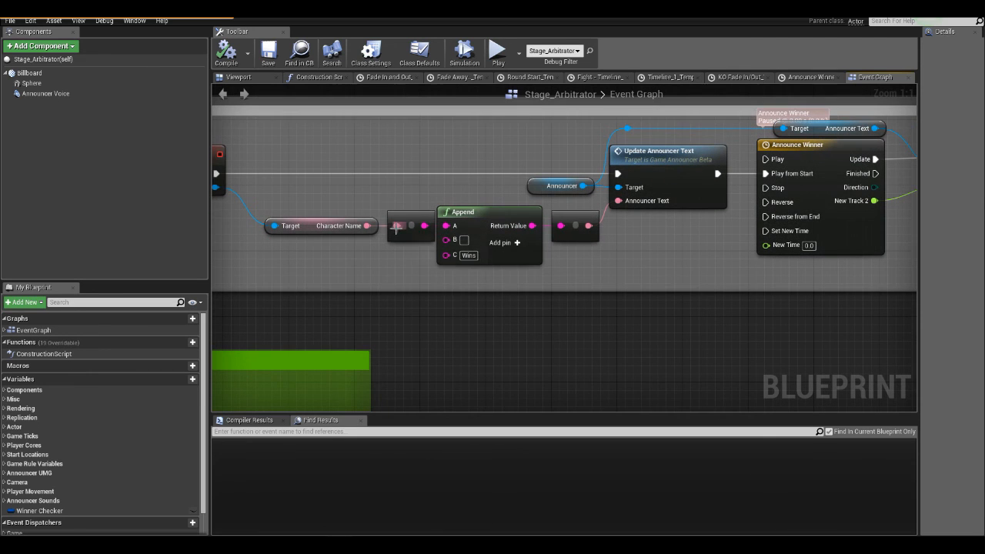
left_click_drag(325, 202, 419, 231)
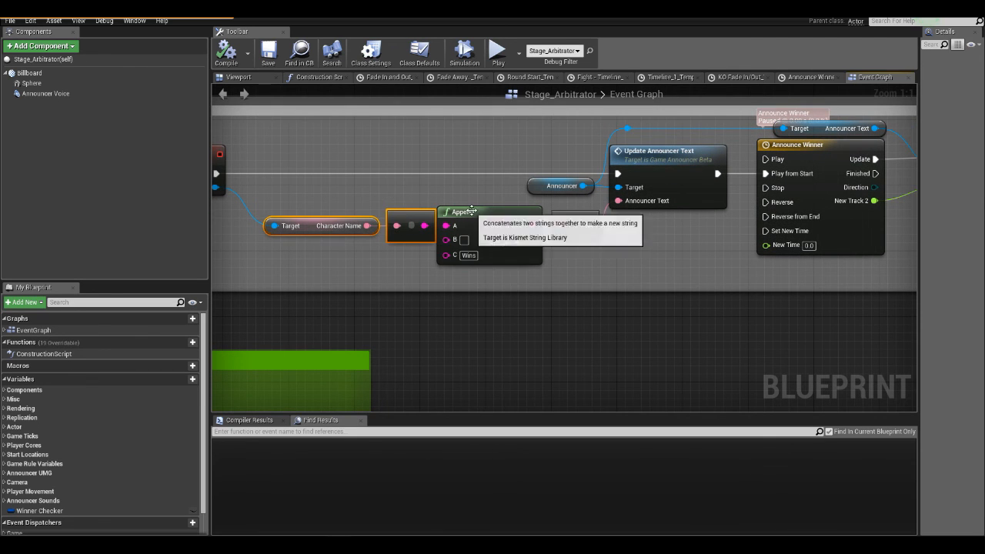
left_click(470, 213)
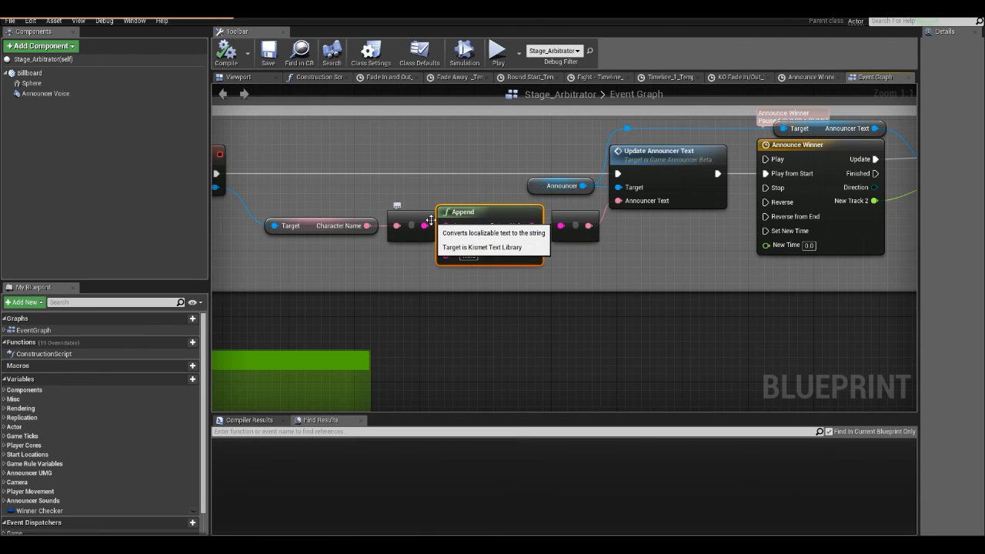
- Set the Append node's C text in the Winner Announcer group to "Thinks You Suck" and compile the blueprint
left_click(471, 255)
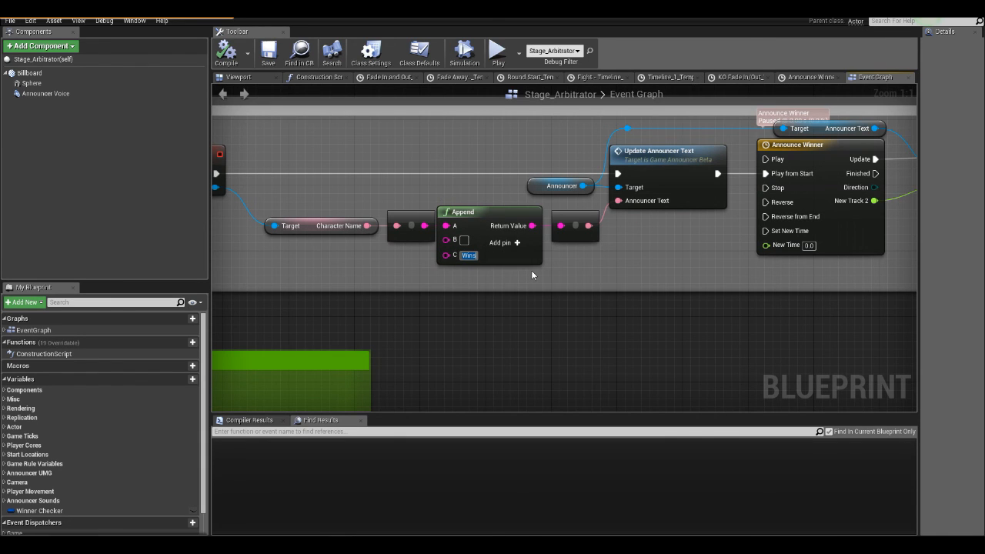
scroll(531, 270, "down", 3)
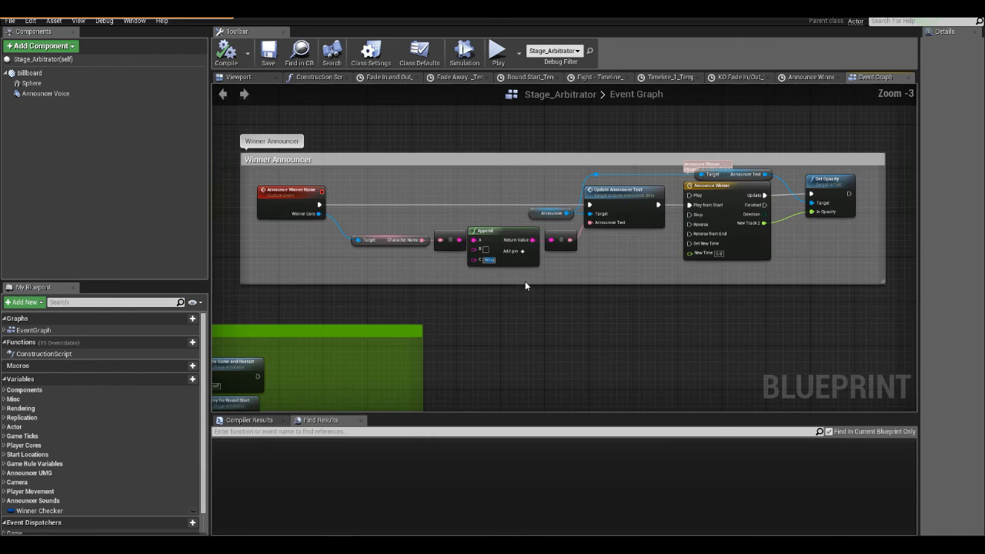
scroll(367, 265, "up", 3)
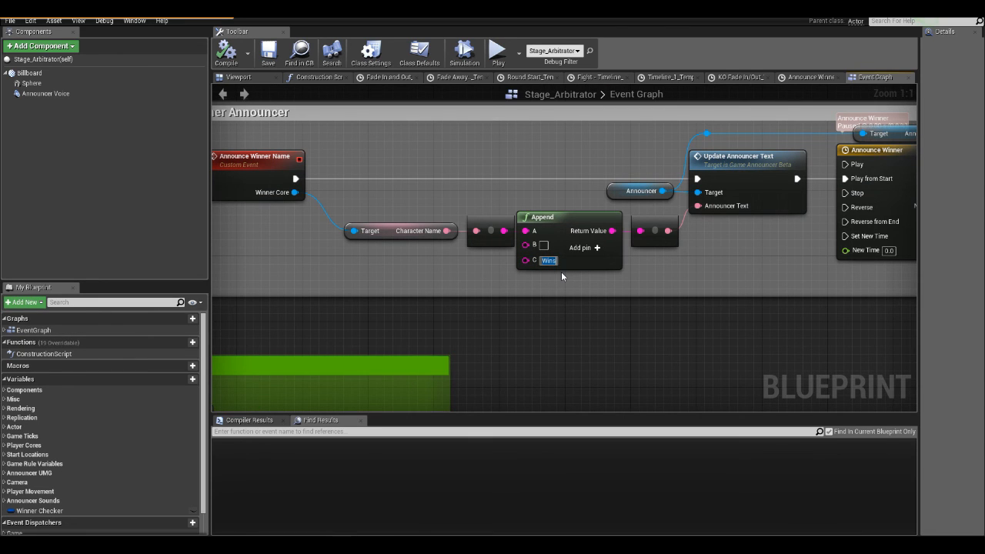
type("Th")
type("ks You Suck")
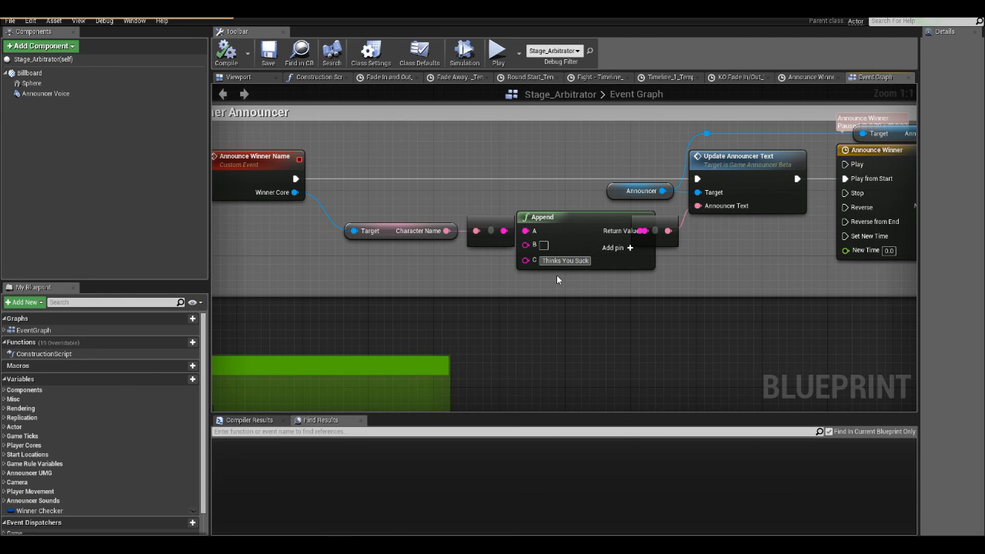
key("Return")
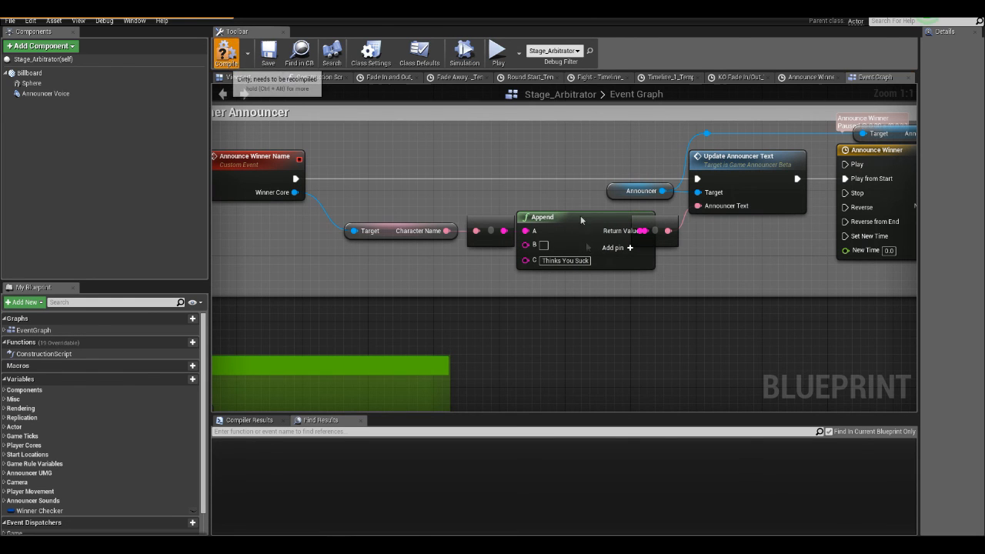
left_click(226, 51)
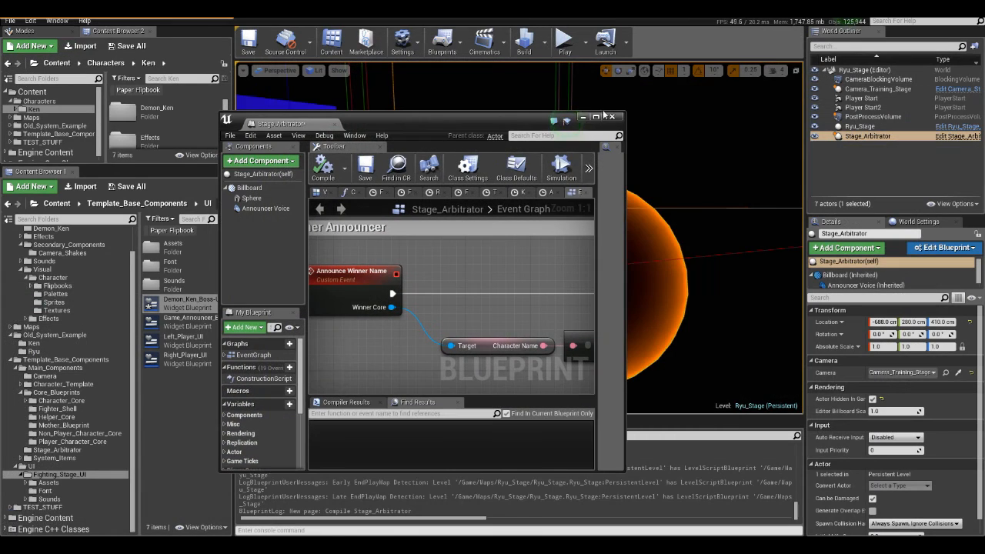
- Run the Ryu_Stage level, move Ken Masters up against Demon Ken to play out the fight, and stop the simulation
left_click(607, 116)
left_click(564, 43)
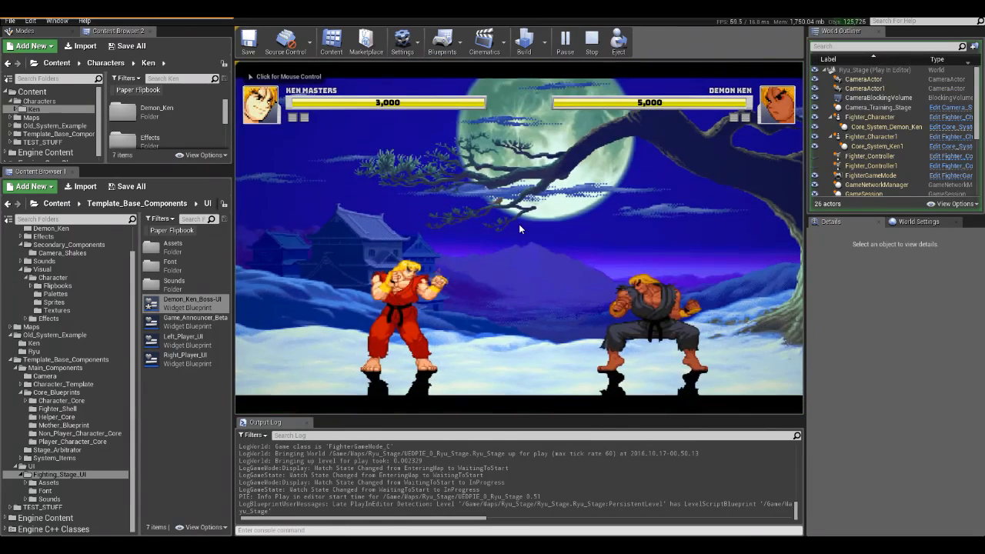
left_click(520, 226)
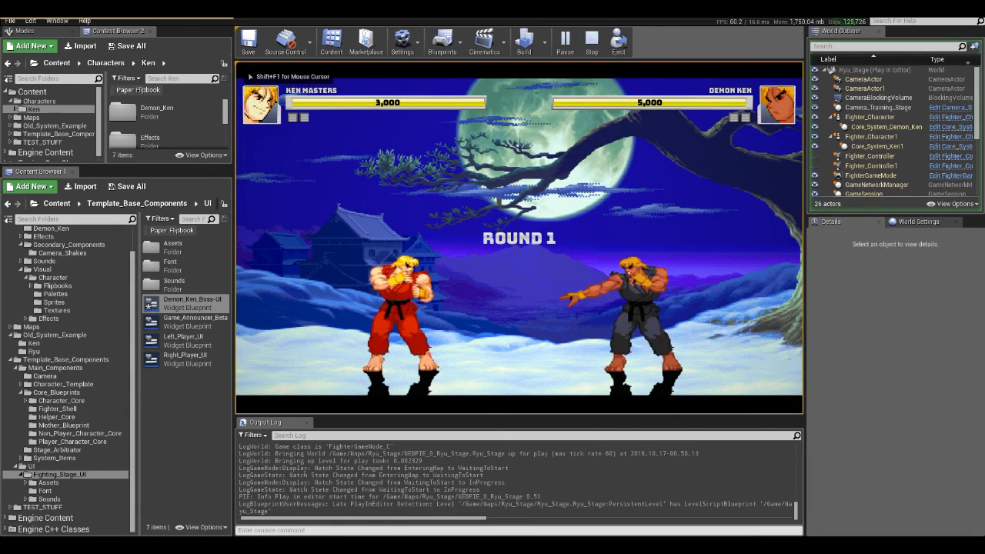
key("d")
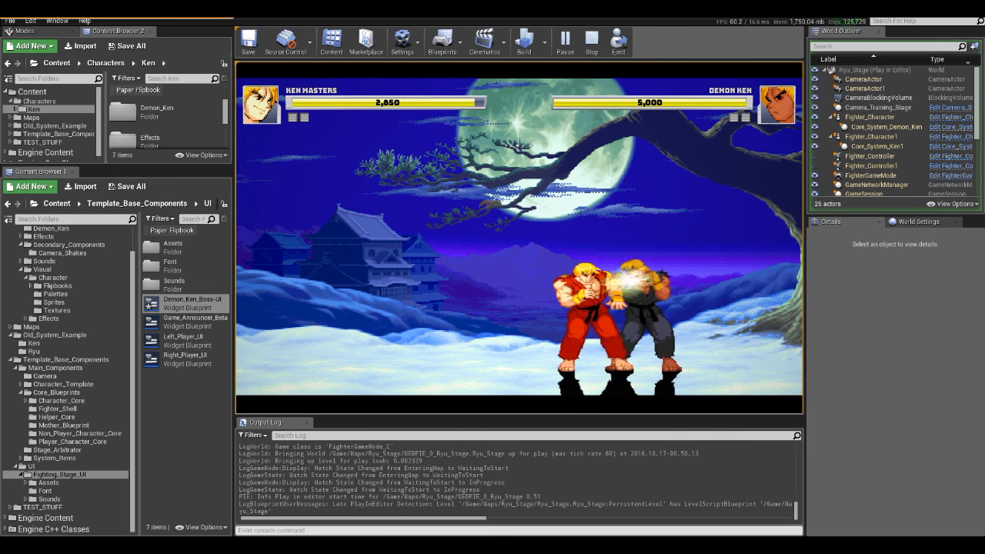
key("d")
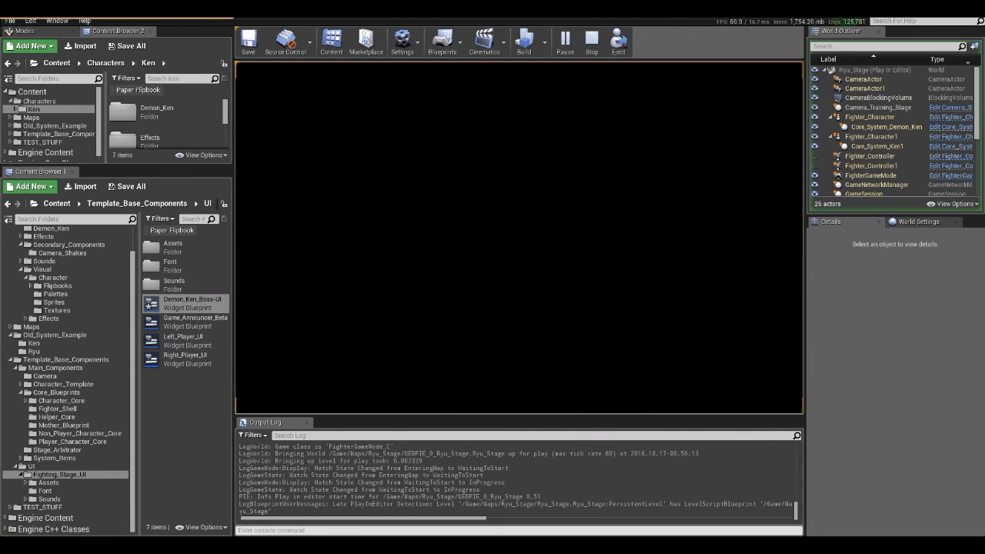
key("Escape")
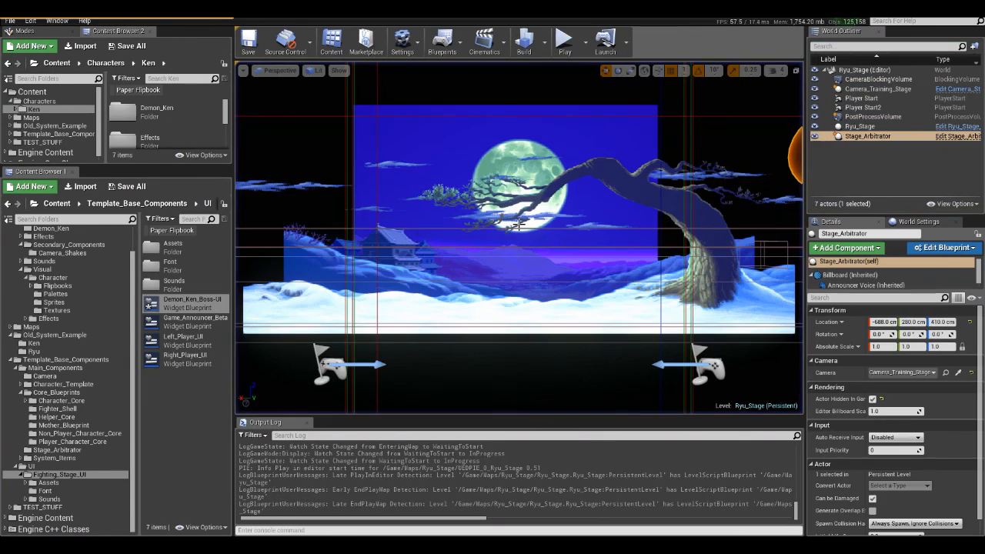